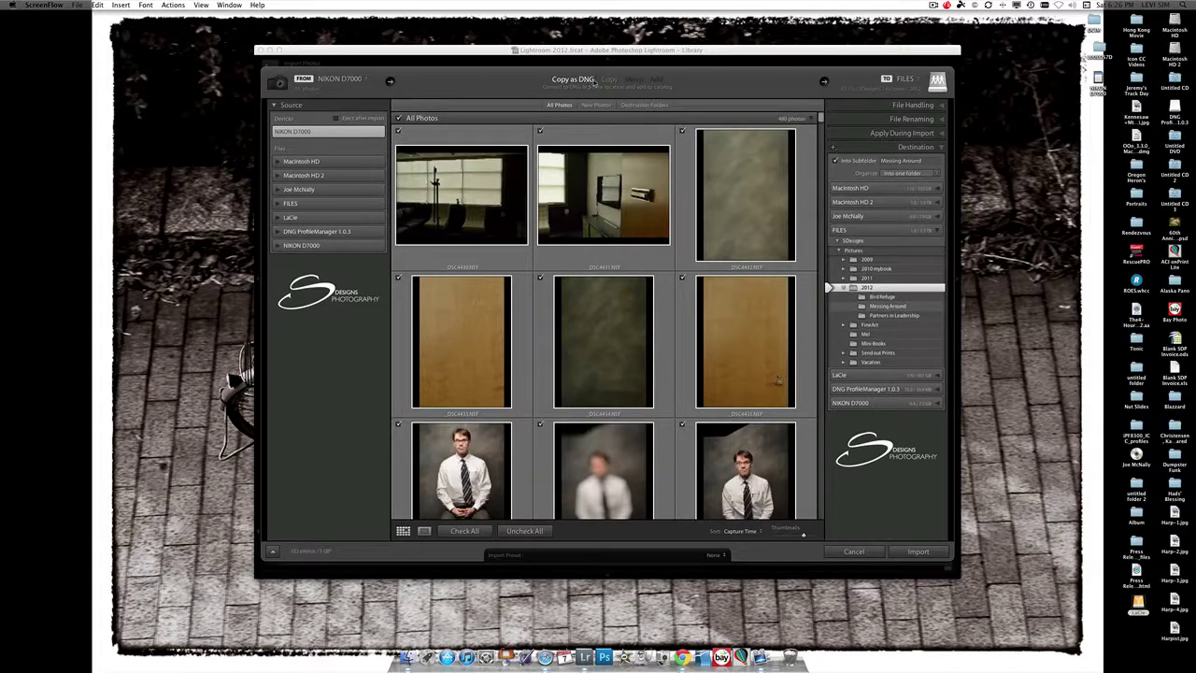
Switch the import method to Copy, return it to Copy as DNG, and look over the camera's photos
click(609, 80)
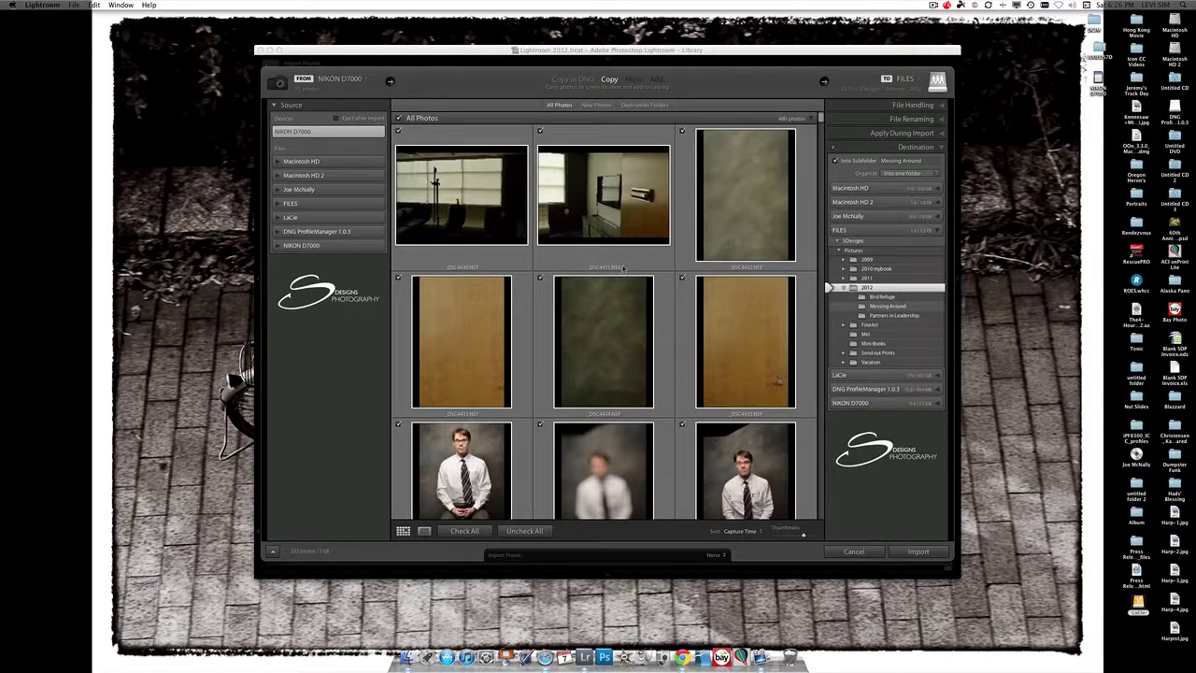
click(576, 81)
scroll(715, 223, down, 15)
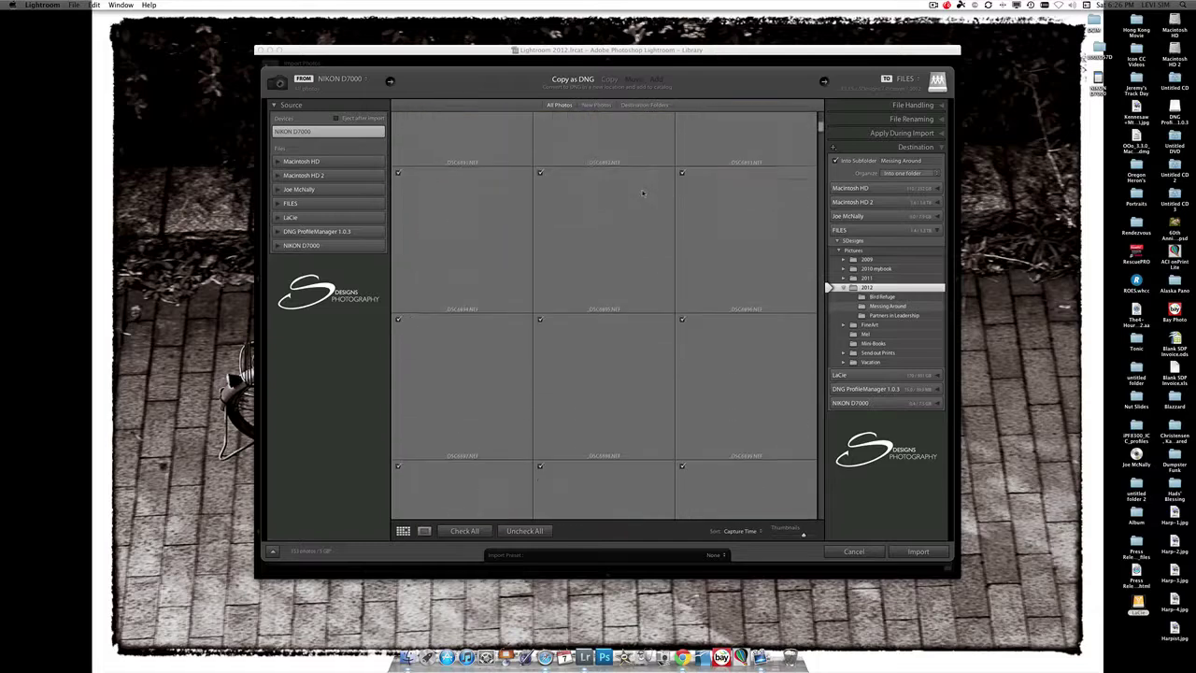
scroll(654, 343, up, 15)
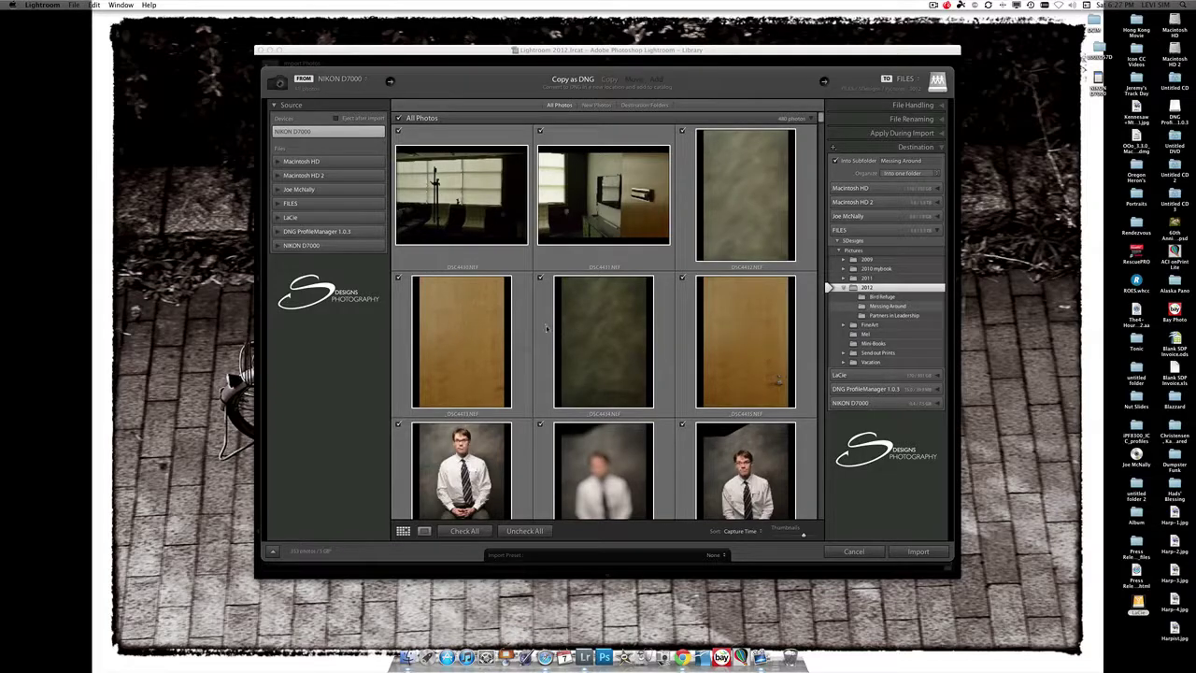
Uncheck all of the camera's photos so none are marked for import
click(530, 531)
scroll(618, 435, down, 5)
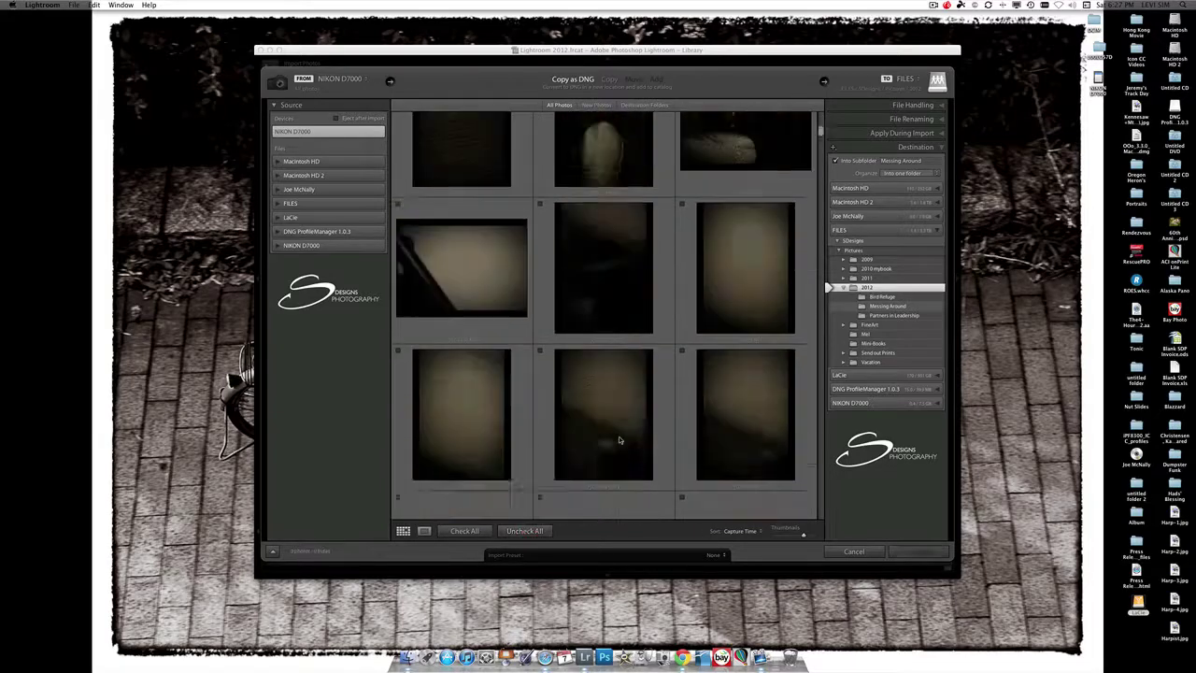
scroll(619, 436, down, 10)
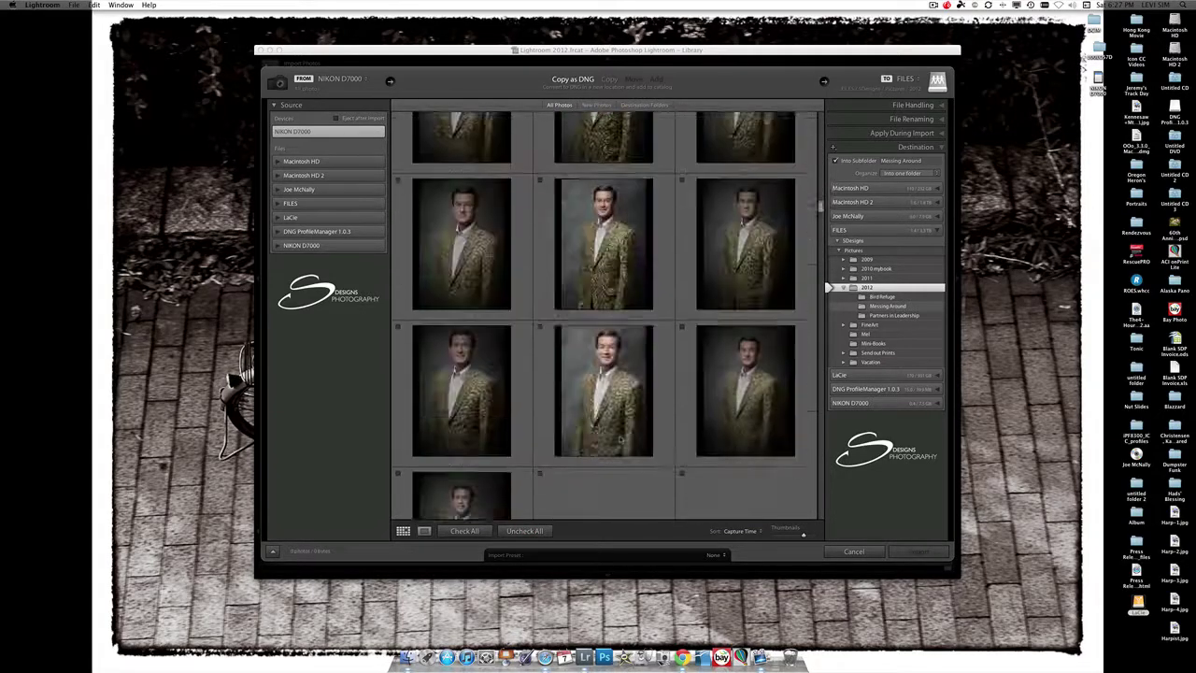
scroll(620, 438, down, 10)
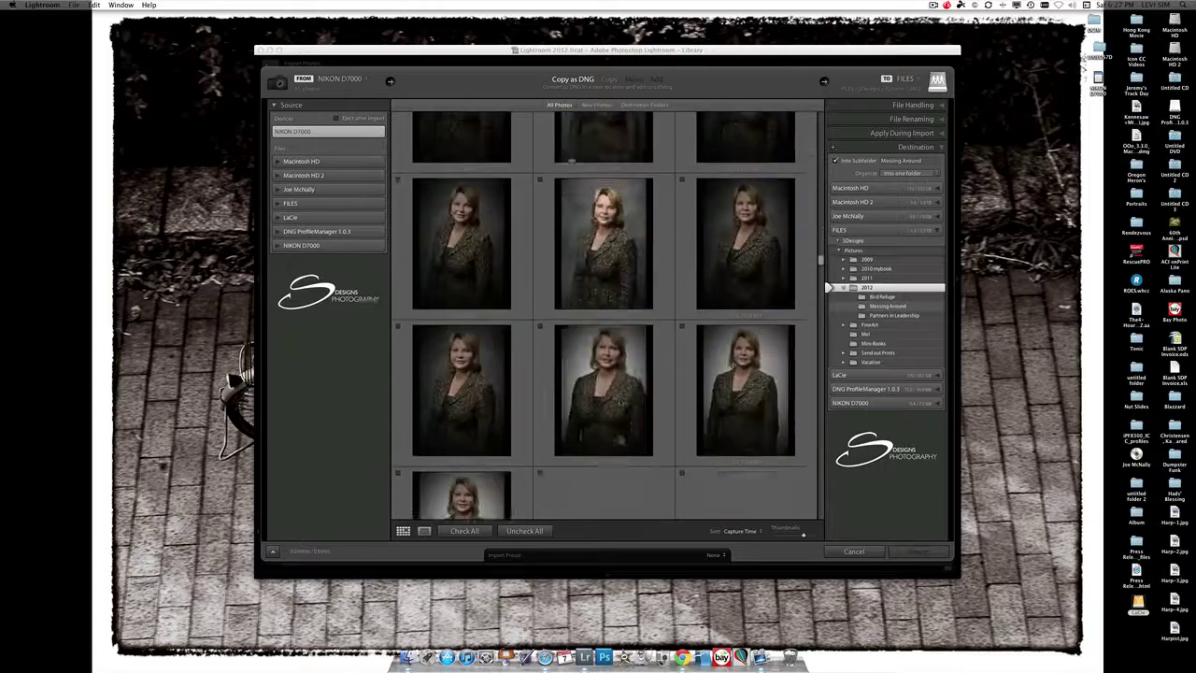
scroll(619, 439, down, 10)
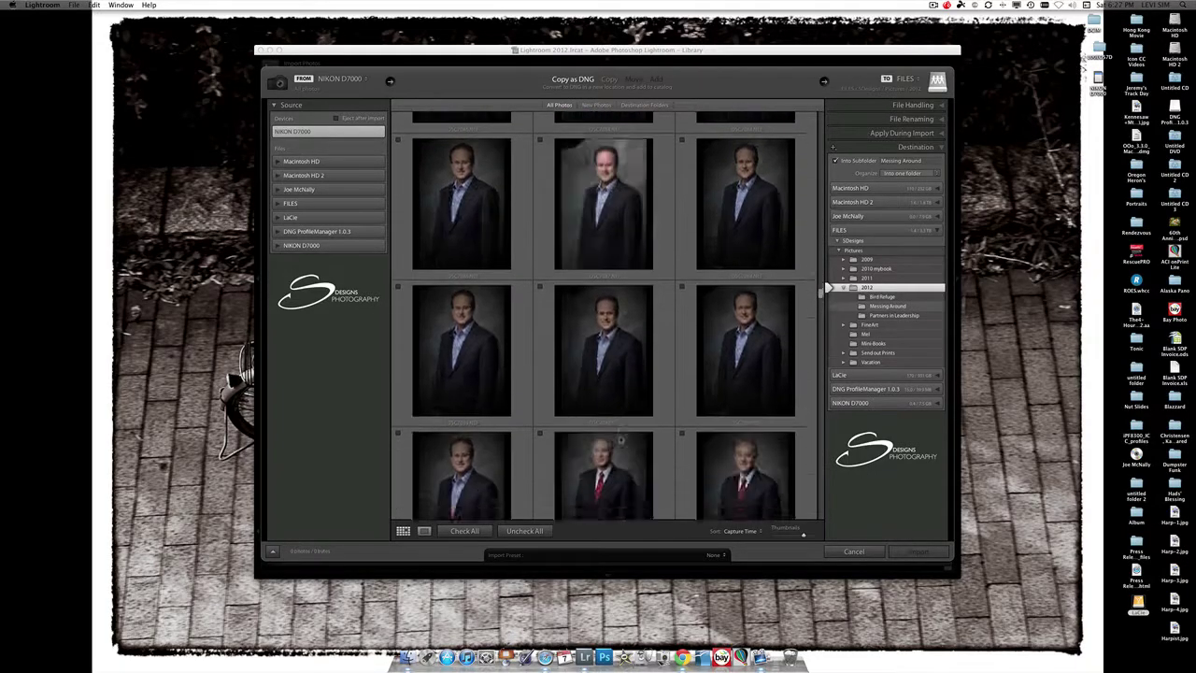
scroll(619, 232, down, 10)
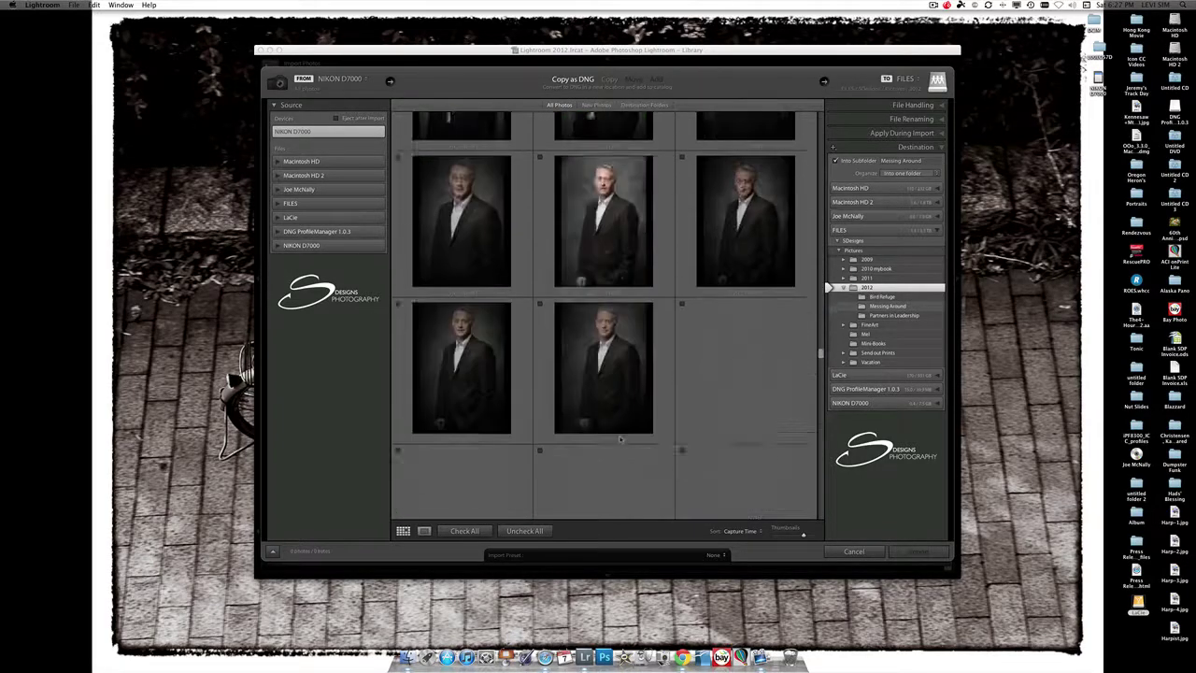
scroll(619, 439, down, 5)
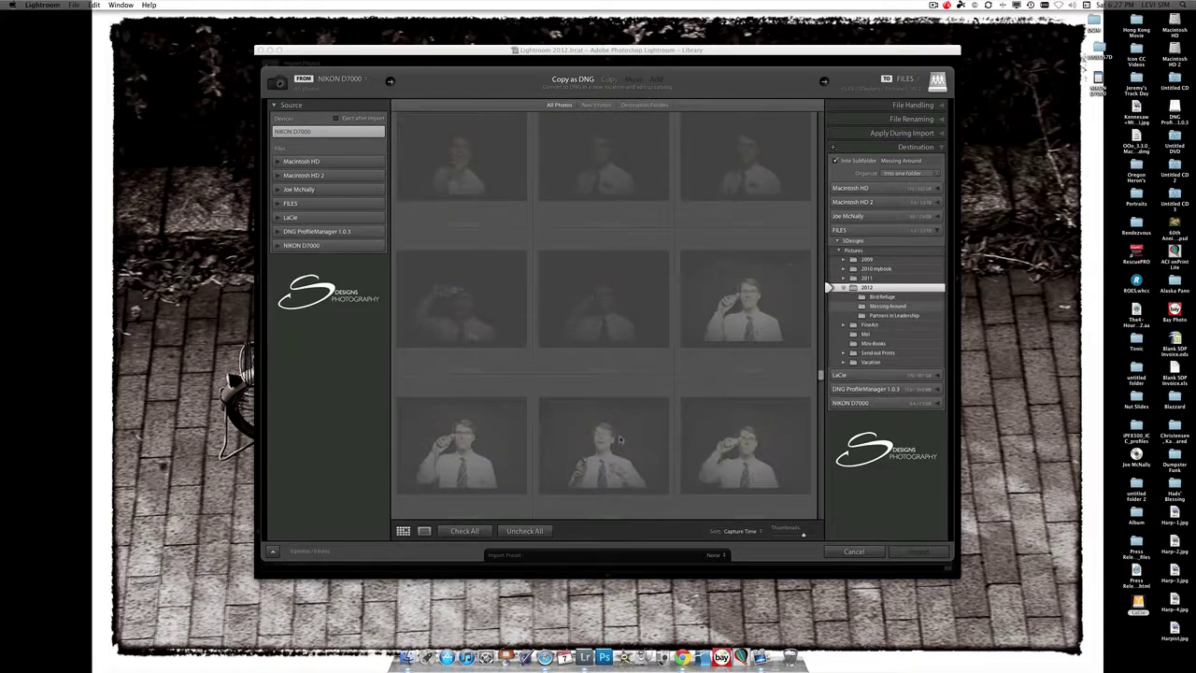
scroll(620, 440, down, 10)
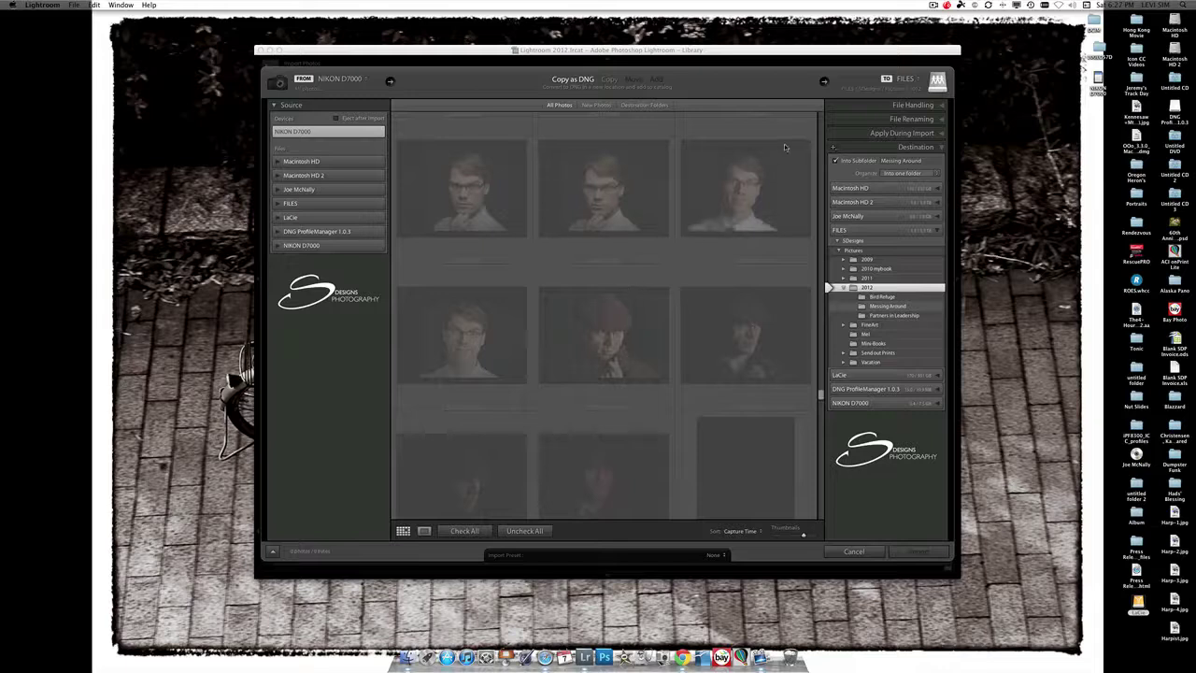
Turn the Don't Import Suspected Duplicates option off and back on in the file handling settings
click(912, 104)
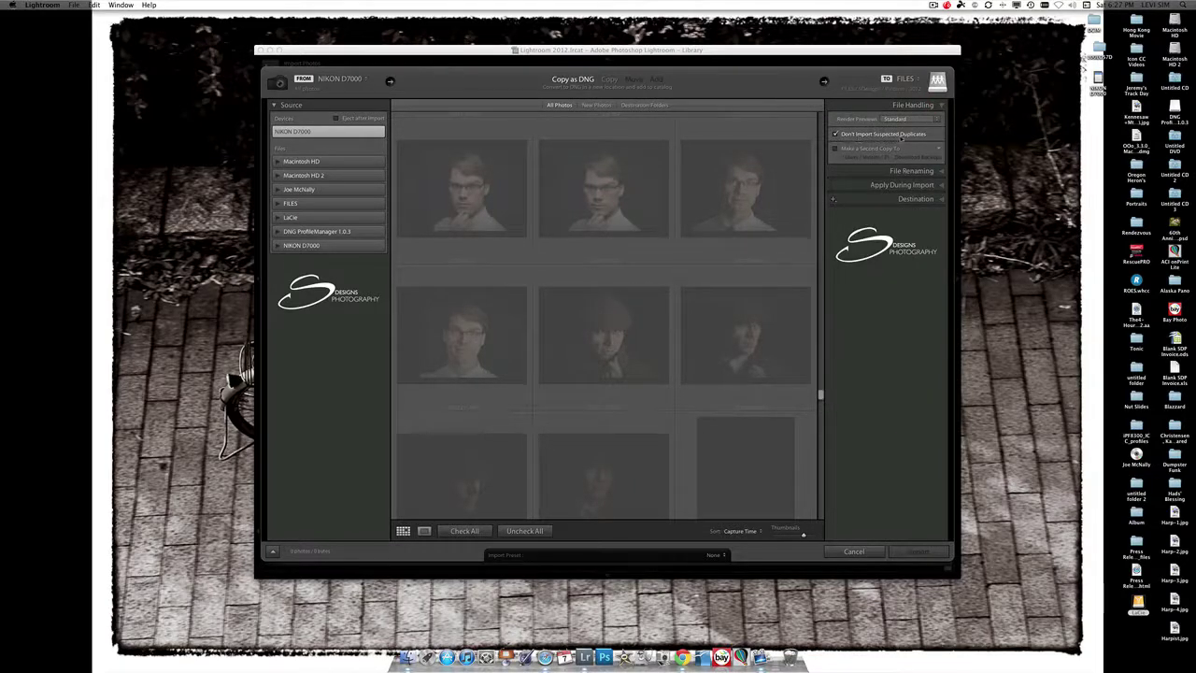
click(835, 135)
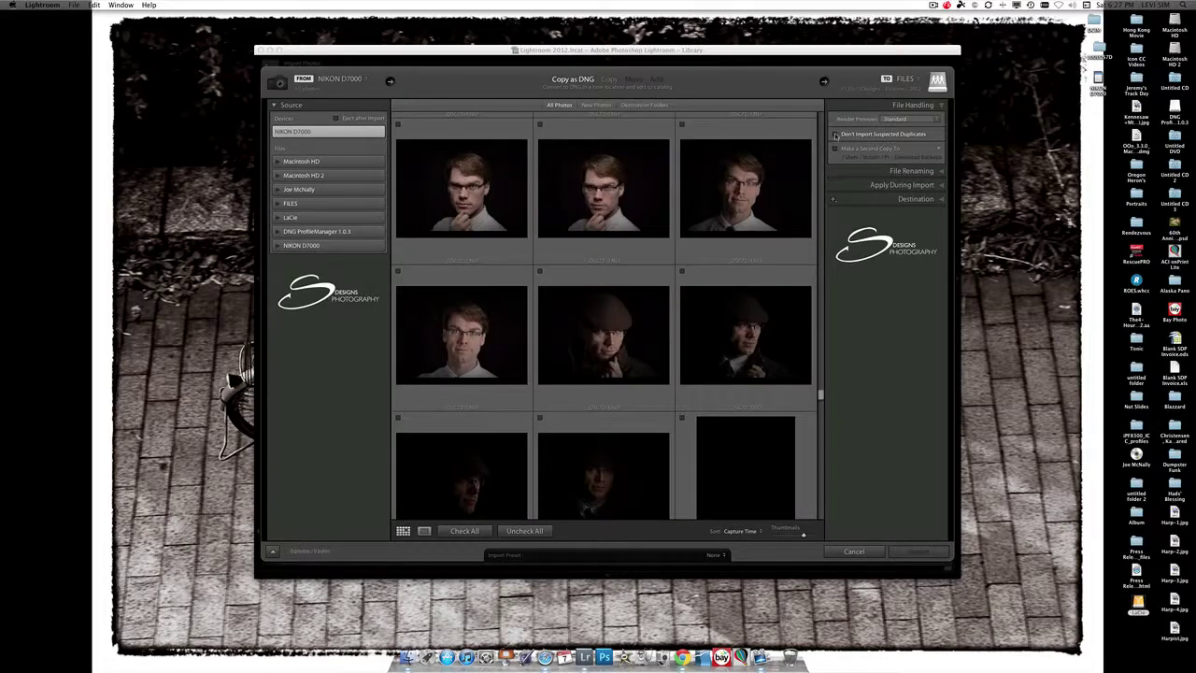
click(835, 135)
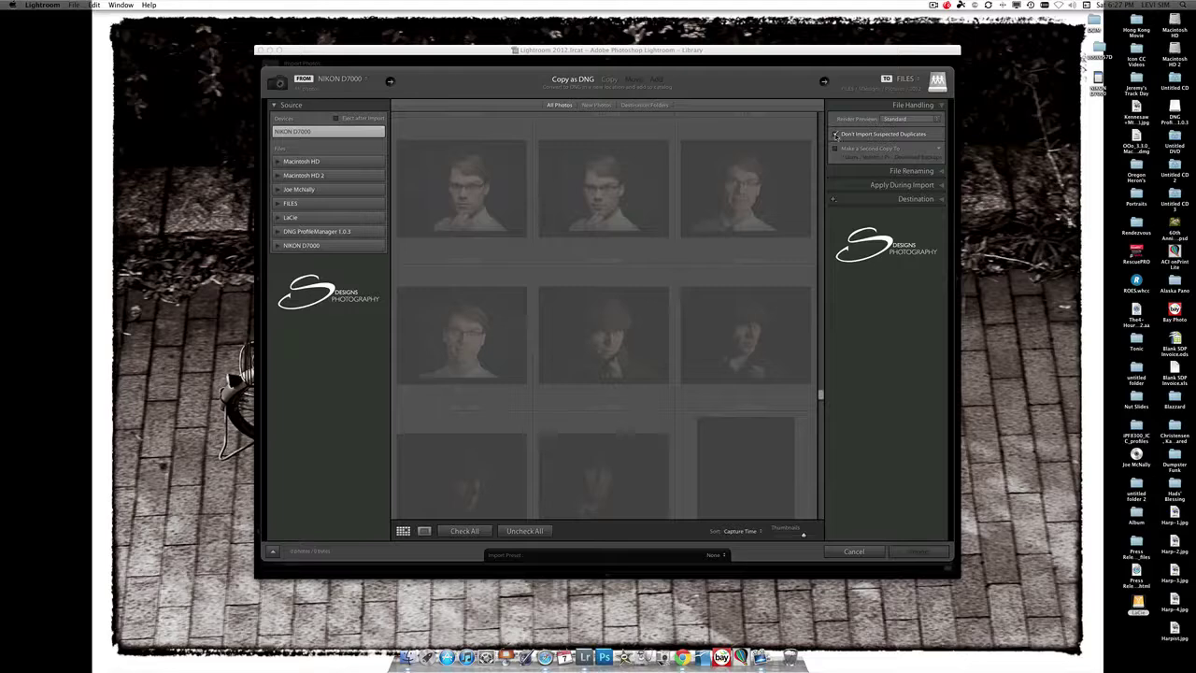
Select the not-yet-imported photos, from the first undimmed masked-face shot through the last photo, and check them for import
scroll(679, 307, down, 5)
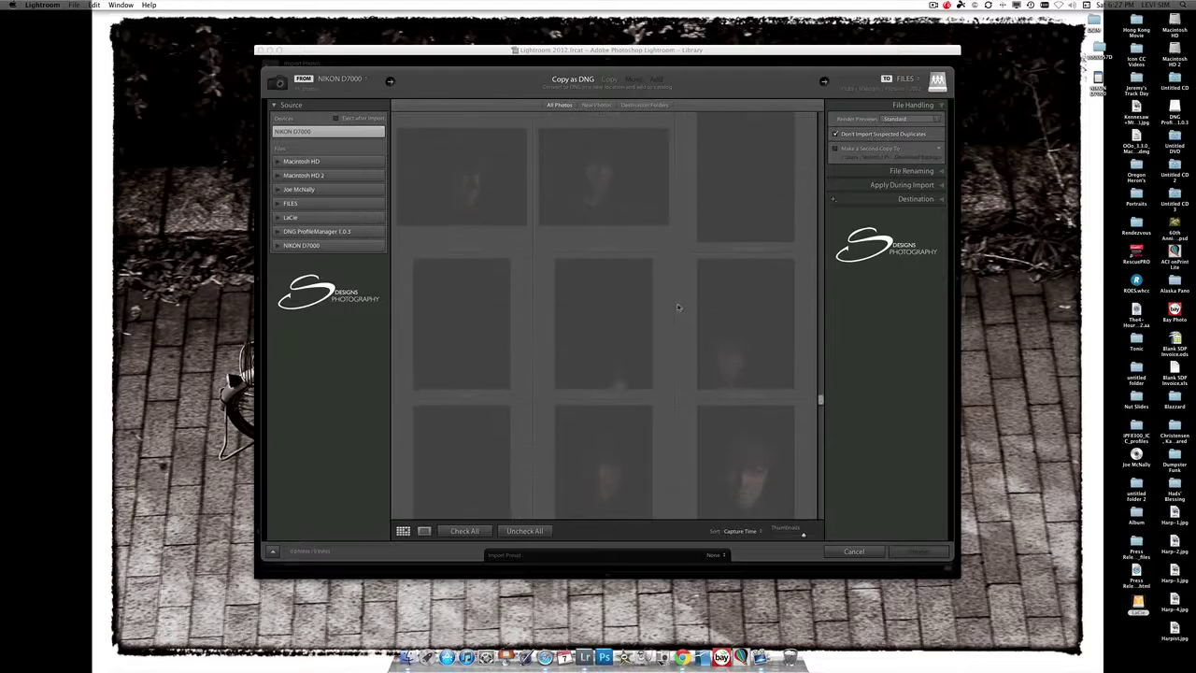
scroll(680, 308, down, 10)
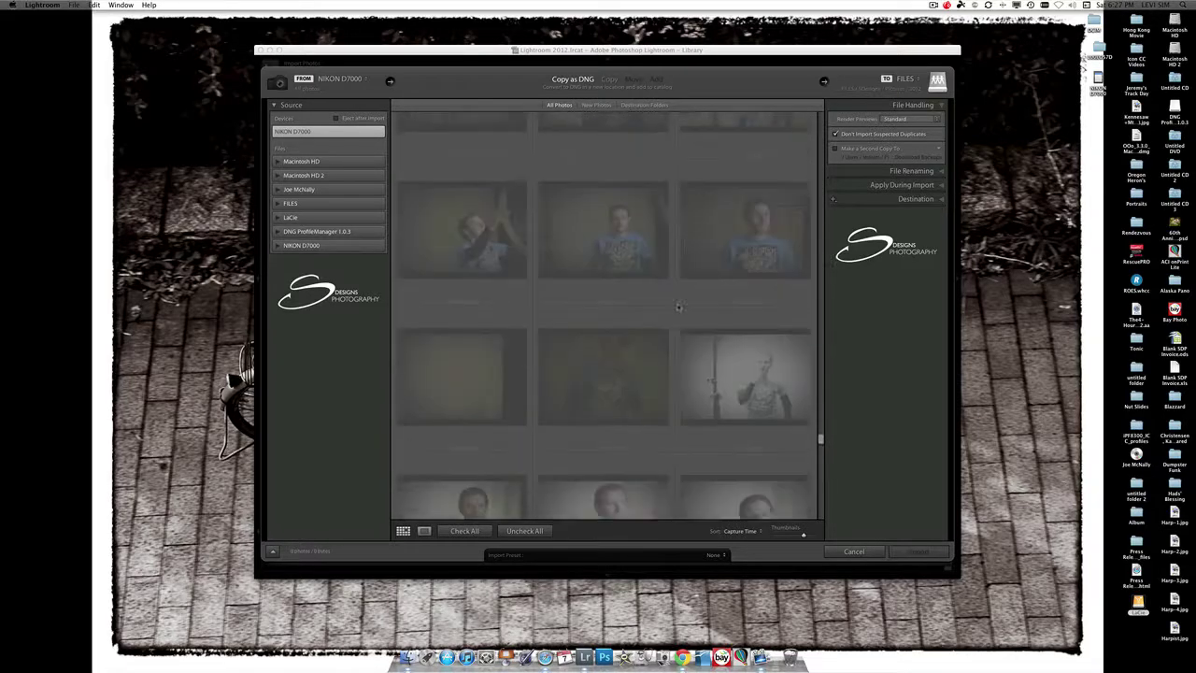
scroll(680, 307, down, 10)
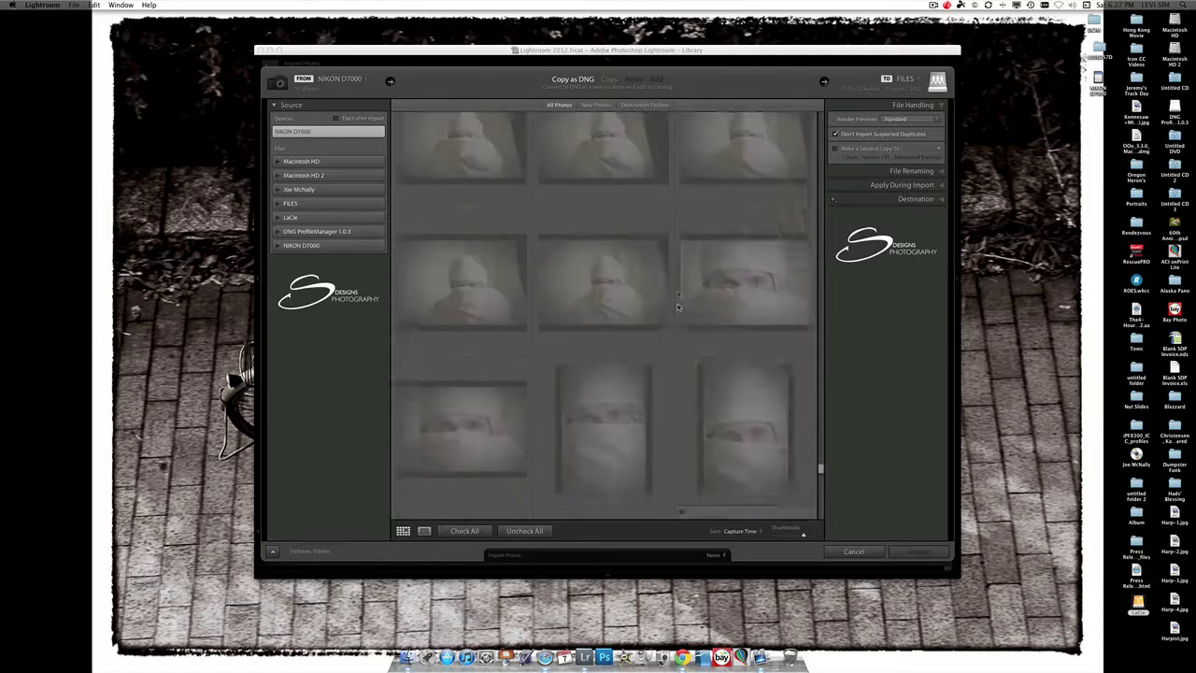
scroll(680, 308, down, 5)
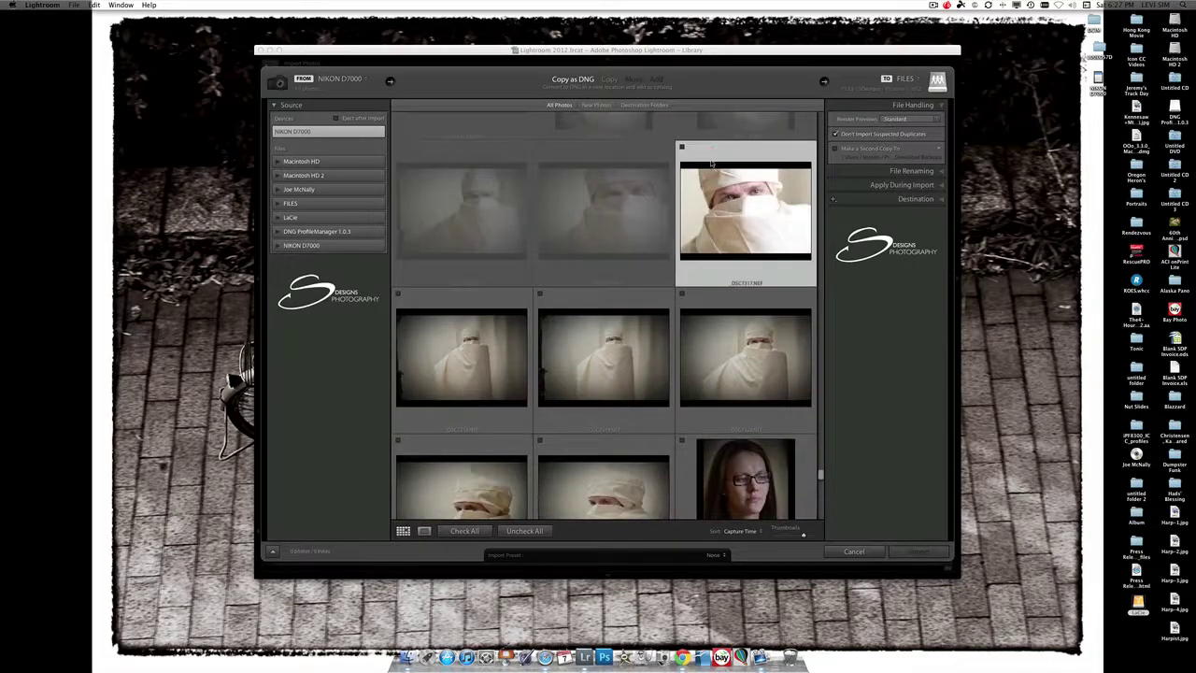
scroll(711, 164, down, 10)
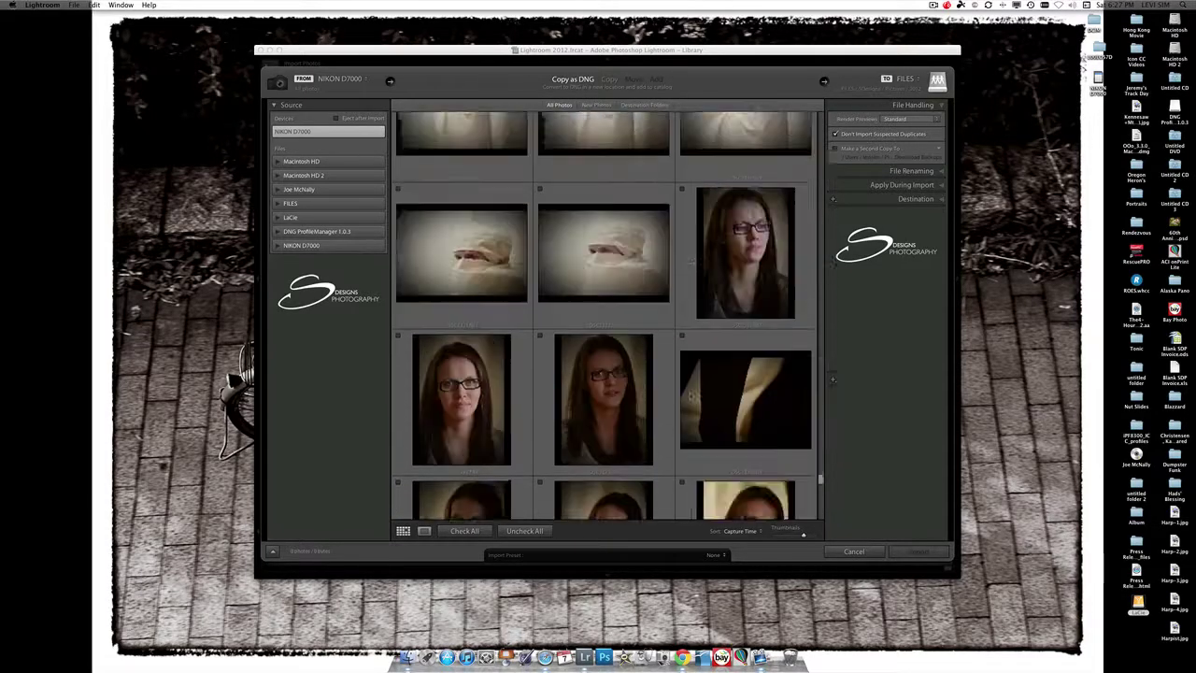
scroll(713, 223, up, 5)
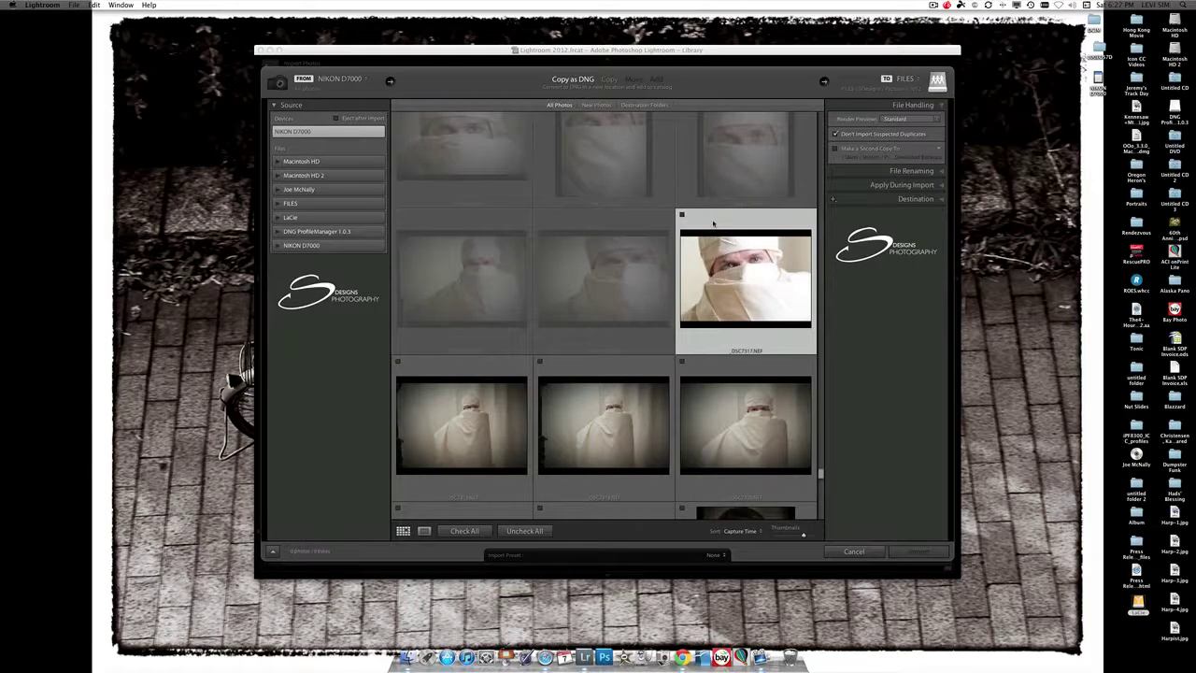
scroll(713, 223, down, 10)
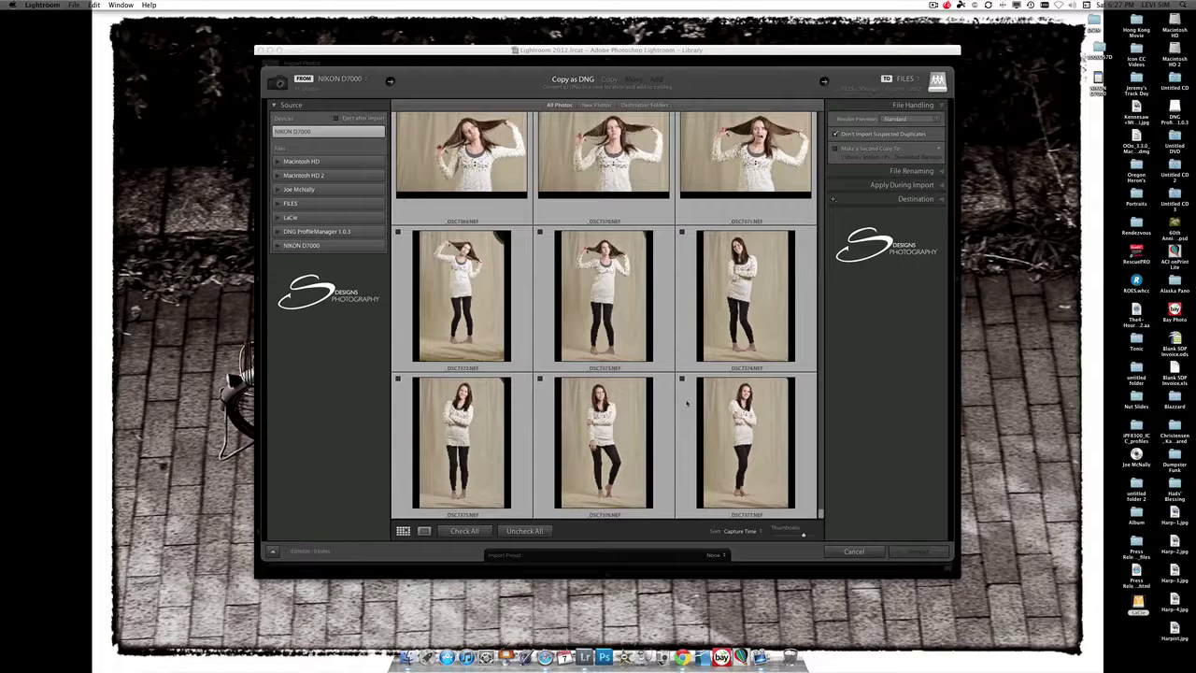
click(682, 379)
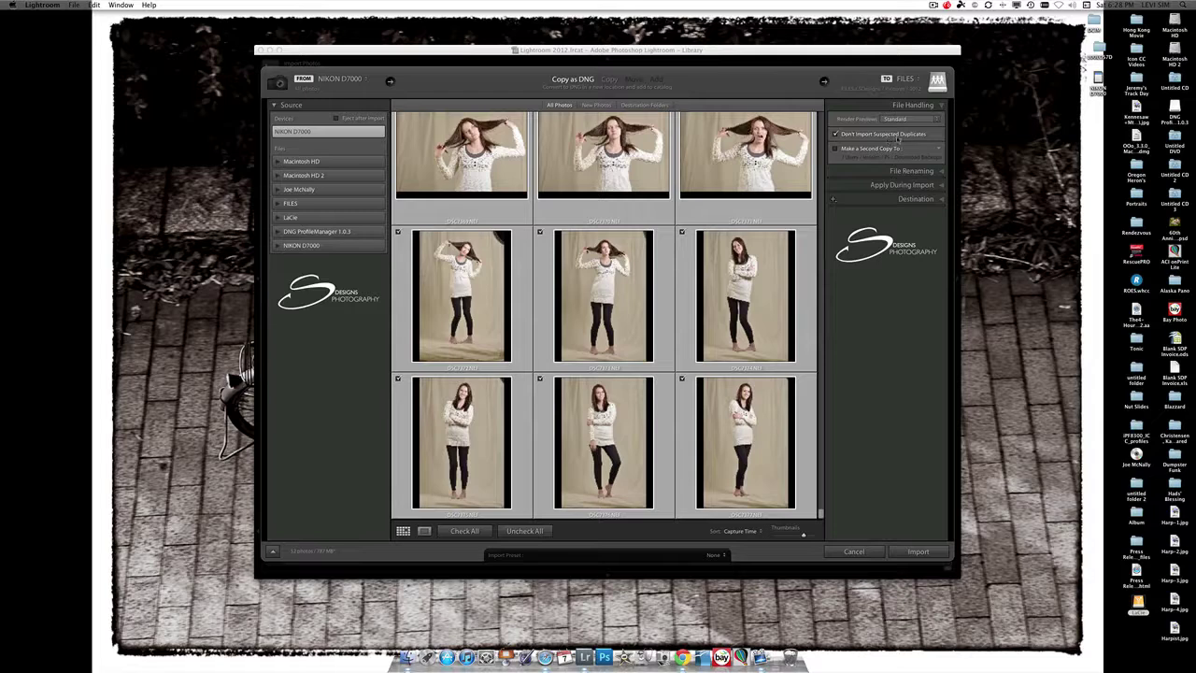
Turn the Rename Files option off and back on in the file renaming settings
click(907, 172)
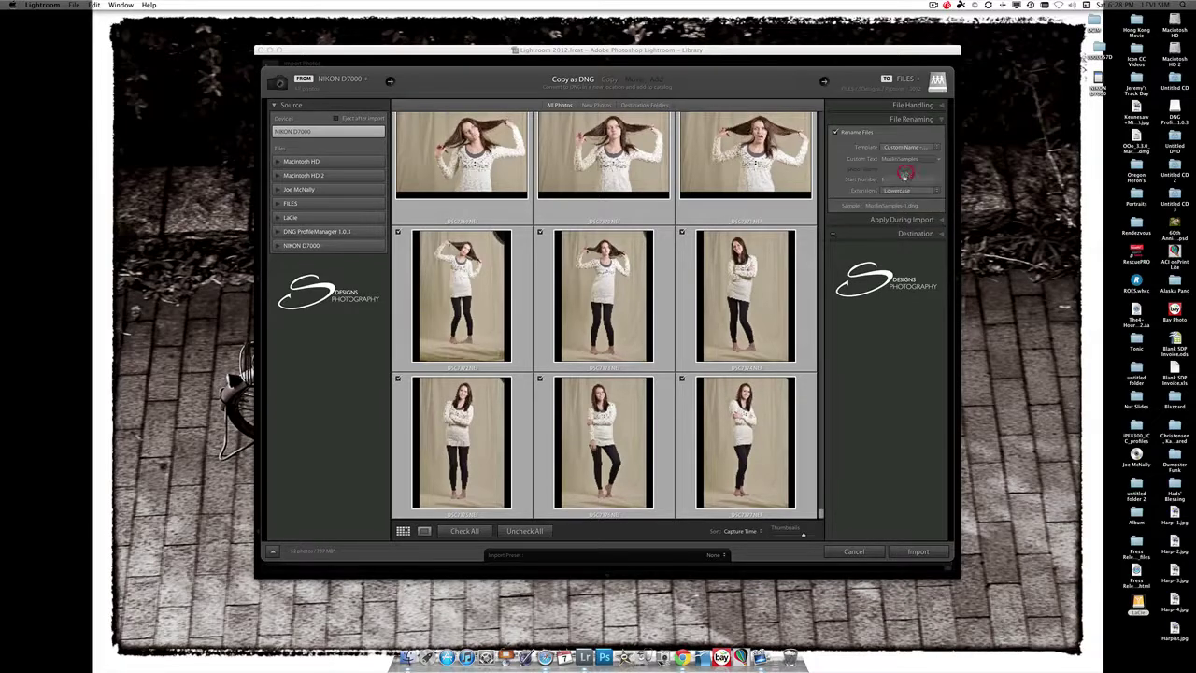
click(833, 133)
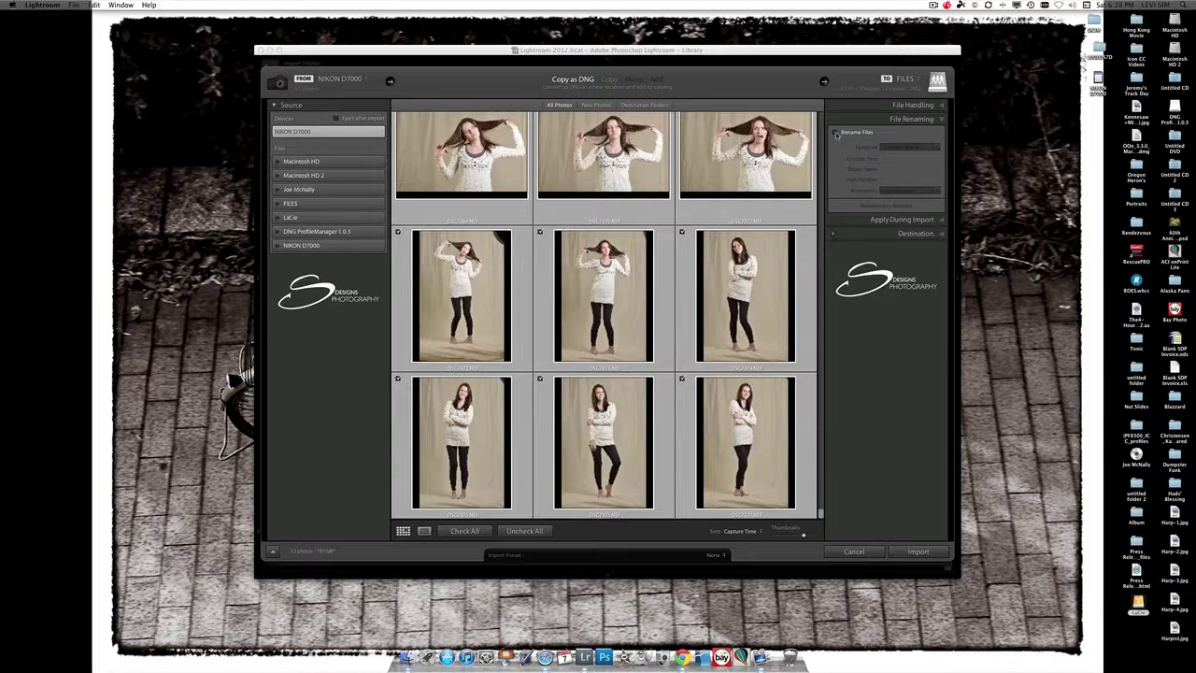
click(836, 133)
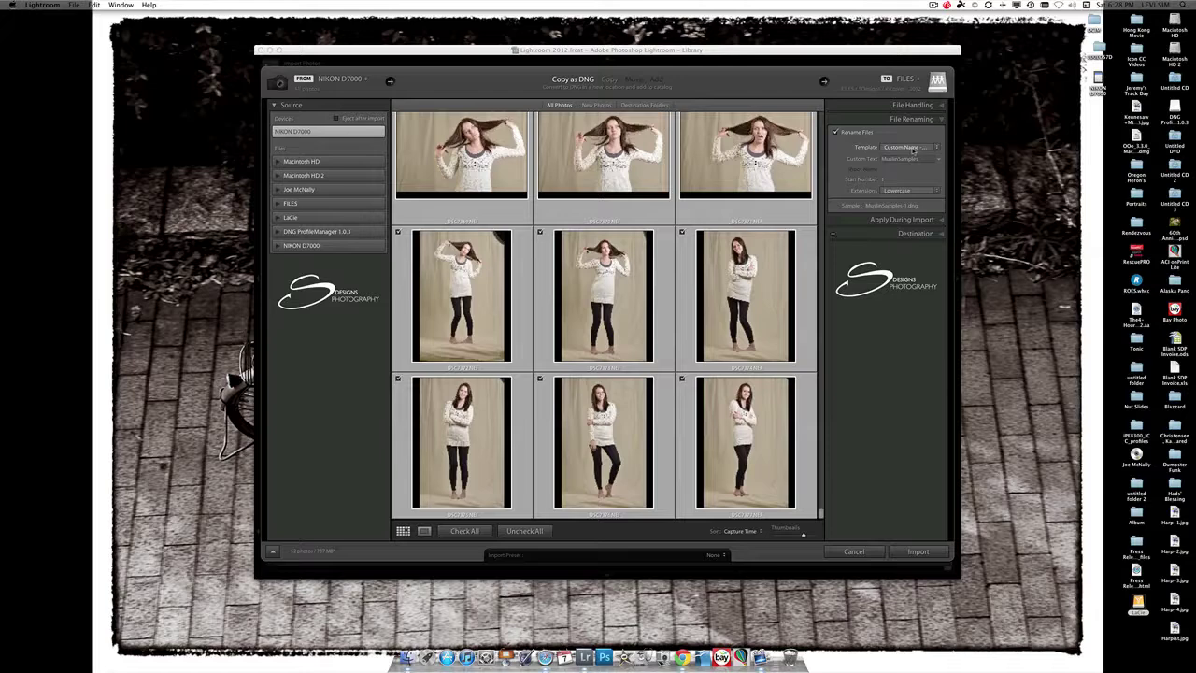
Review the available file-naming templates and open the custom text for editing
click(914, 150)
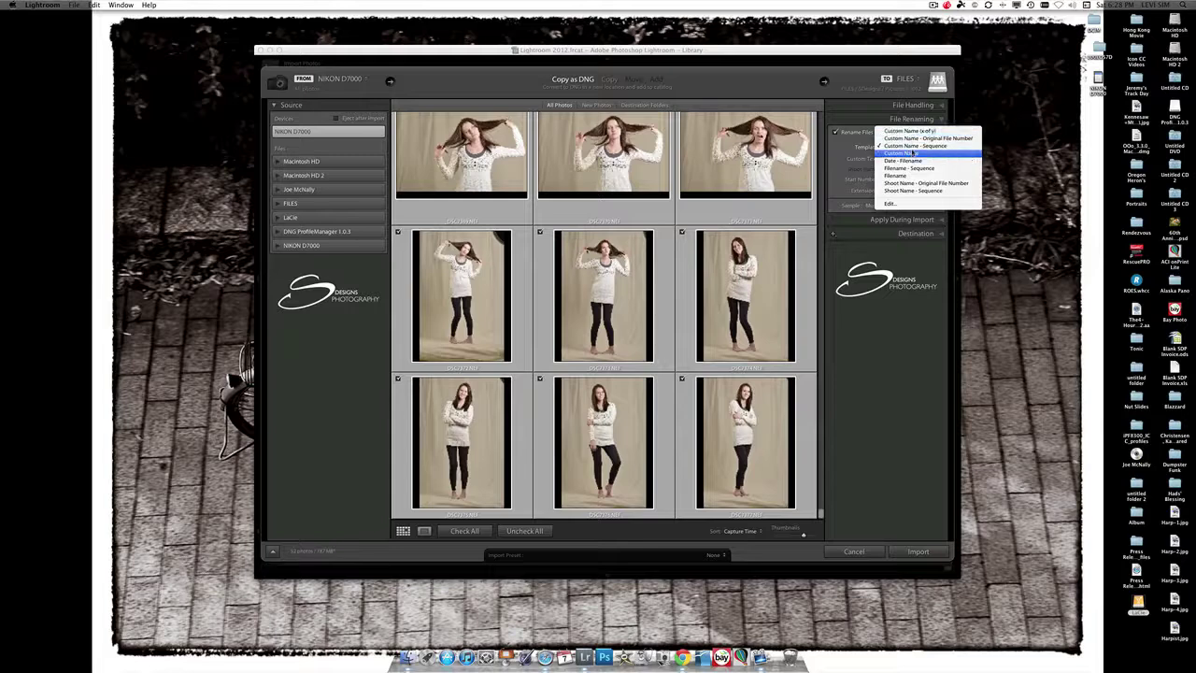
click(915, 152)
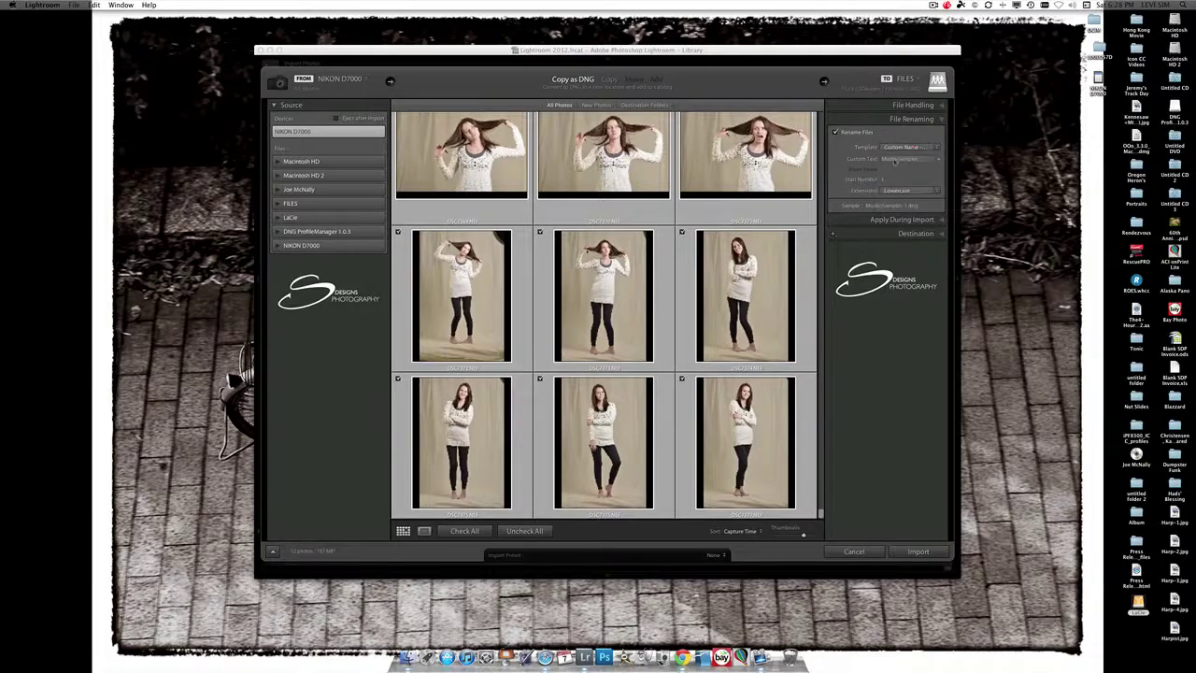
double_click(930, 159)
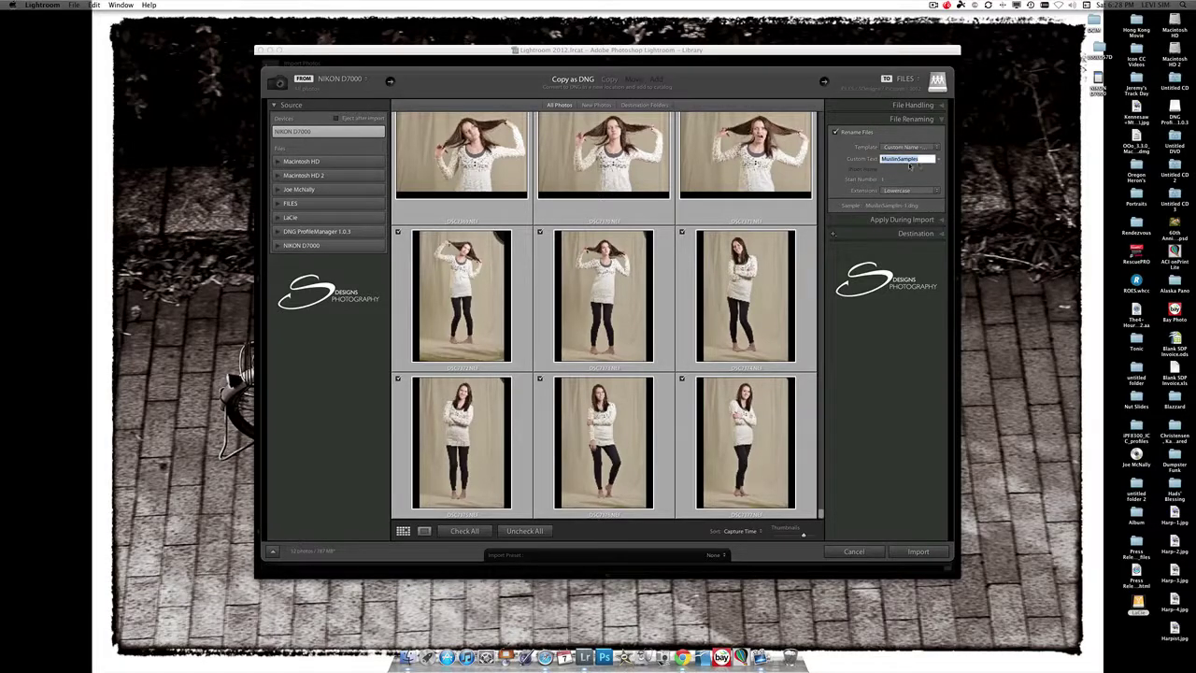
Add the keywords "models, beauty dish" to be applied to the photos during import
click(889, 221)
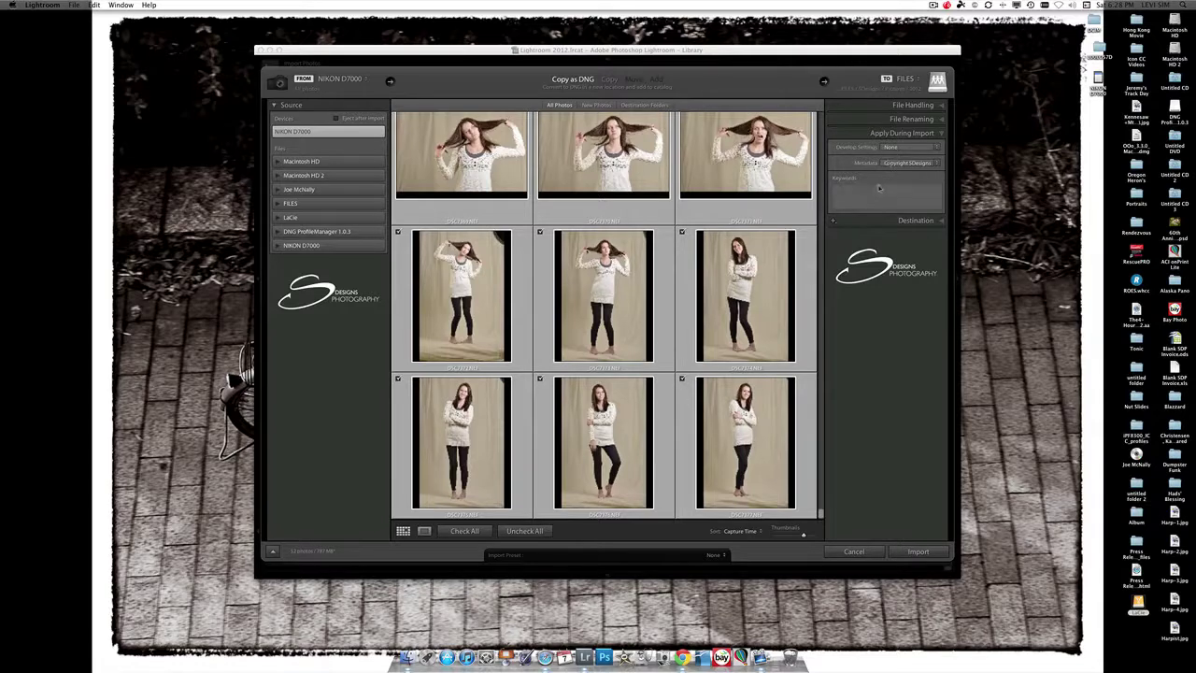
click(878, 188)
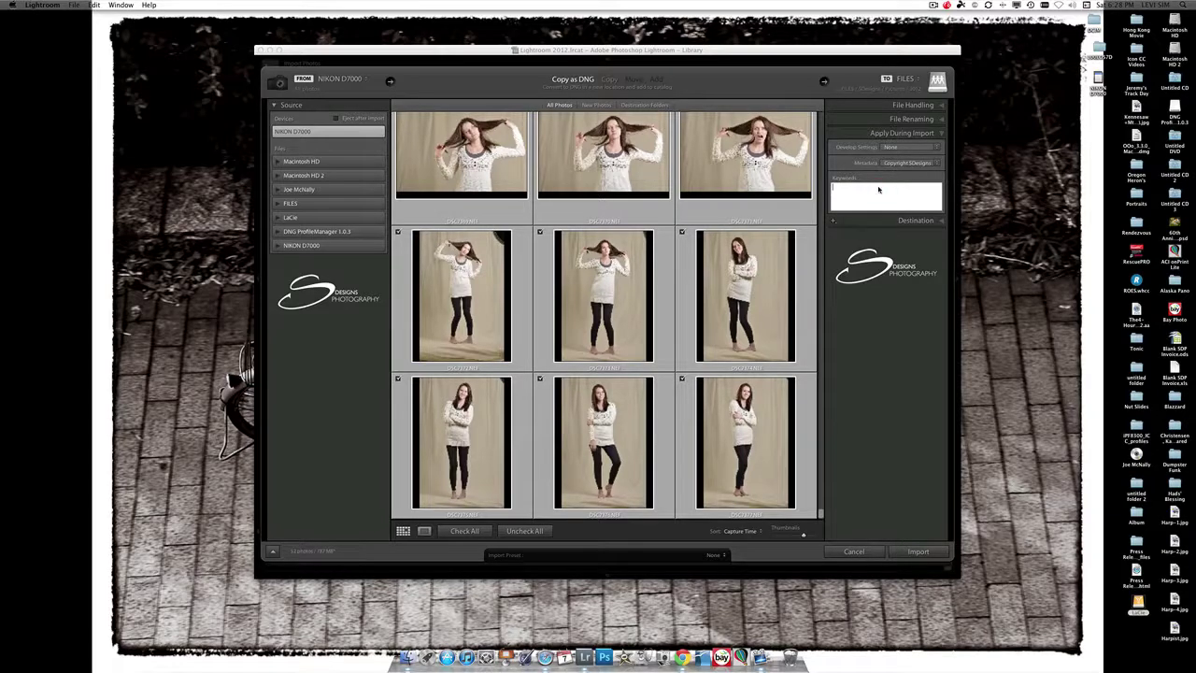
text(Models)
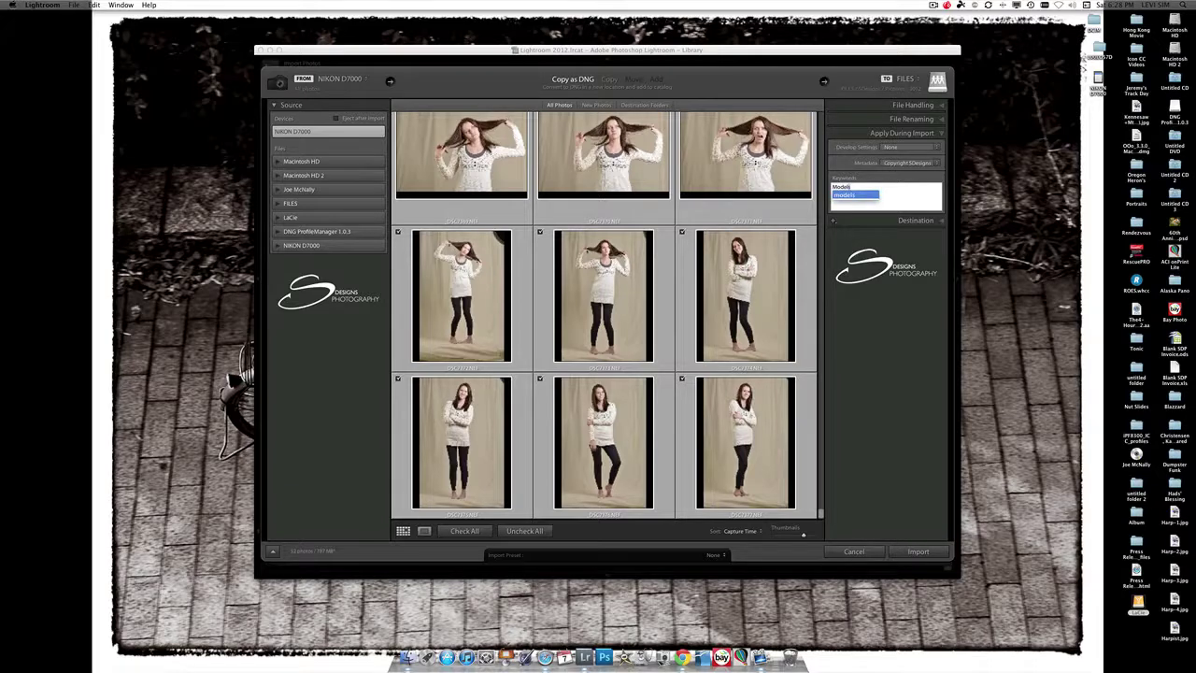
key(Return)
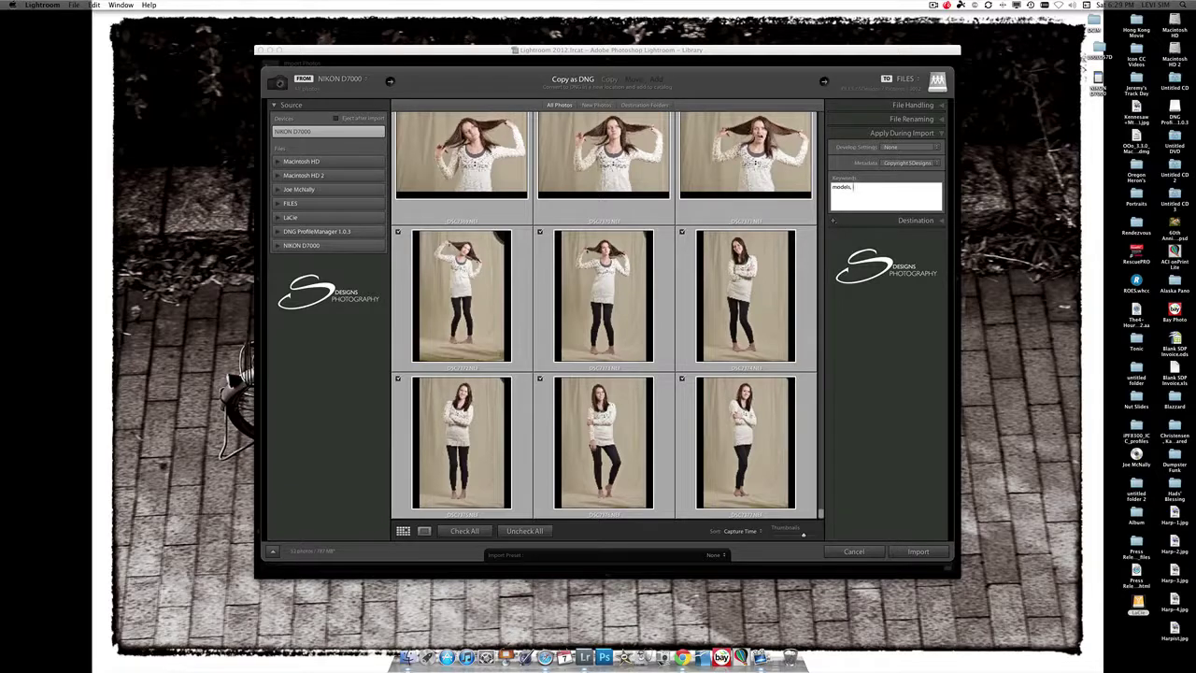
text(, beauty dish)
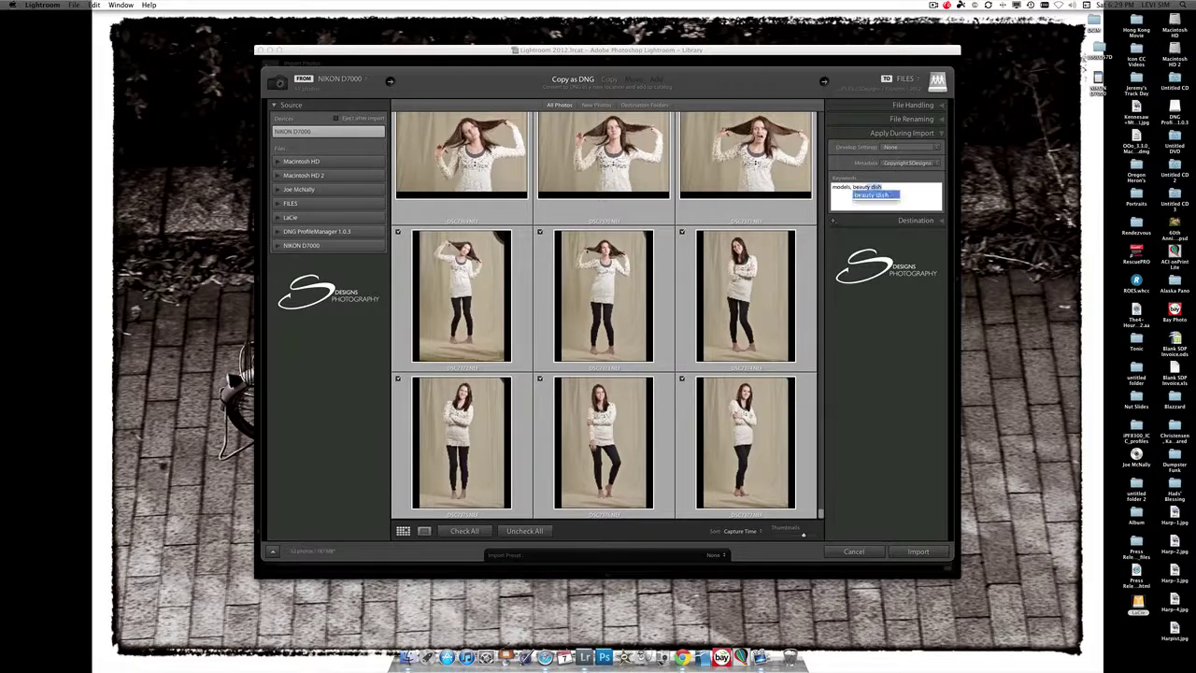
key(Return)
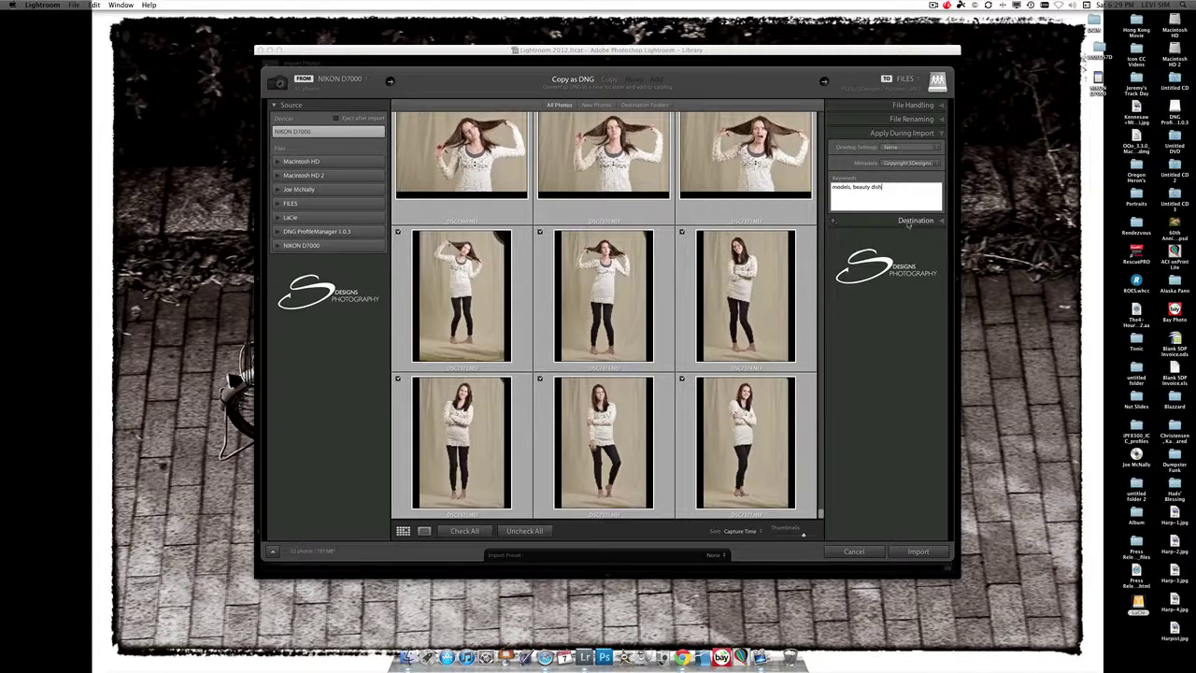
Set the import destination to organize the photos by date within the Messing Around subfolder
click(909, 222)
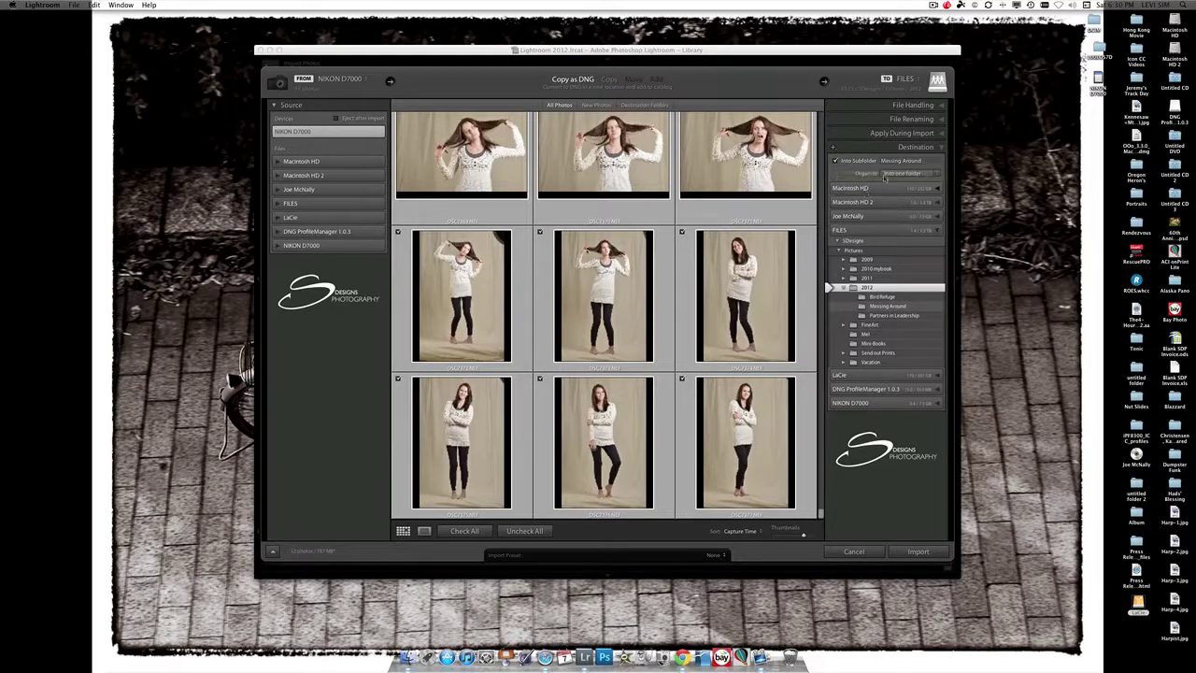
click(927, 174)
click(894, 164)
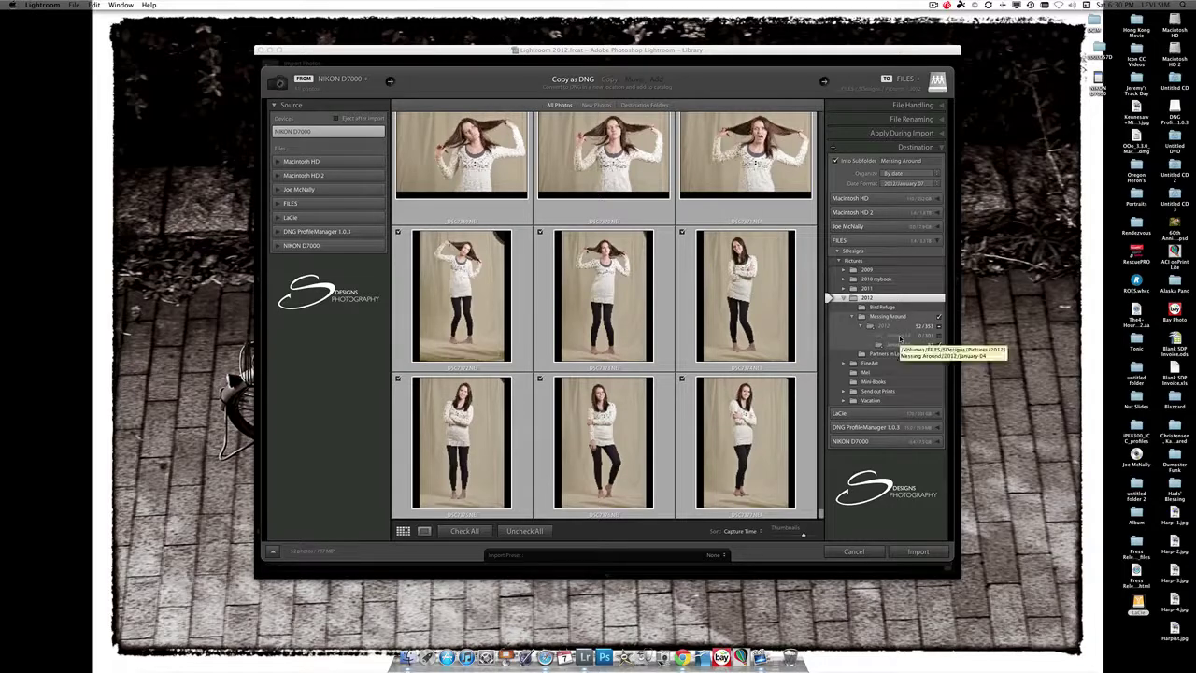
Check the destination's date format choices and set the photos to be organized into one folder
click(931, 184)
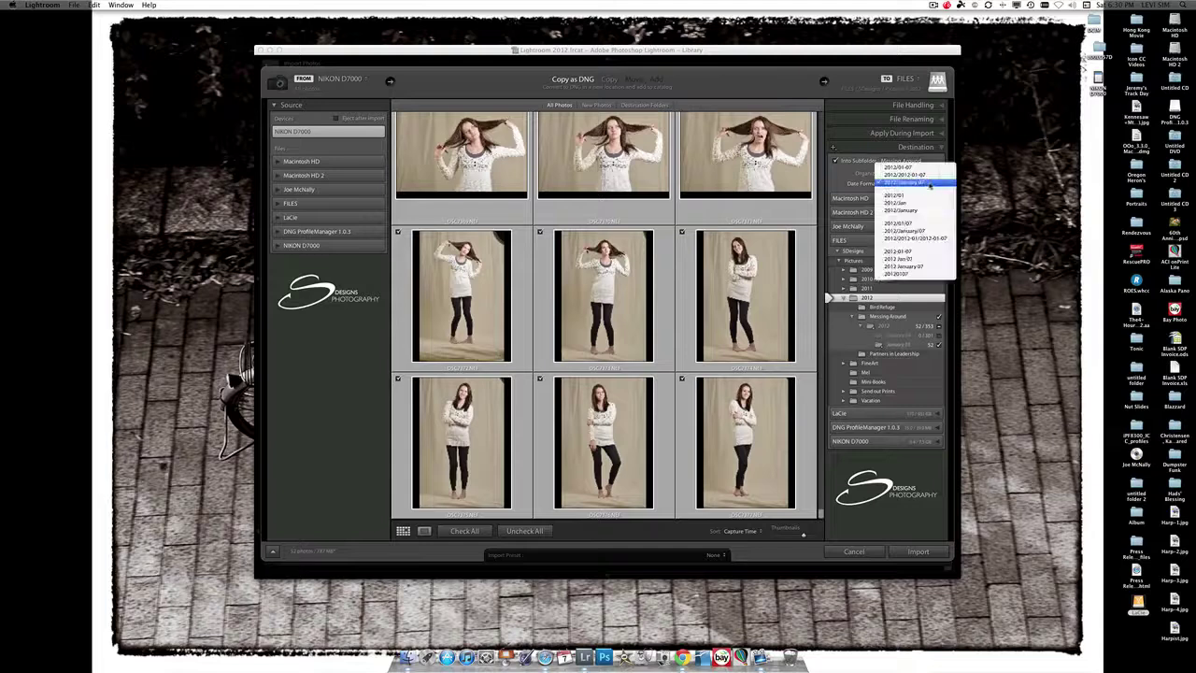
click(864, 184)
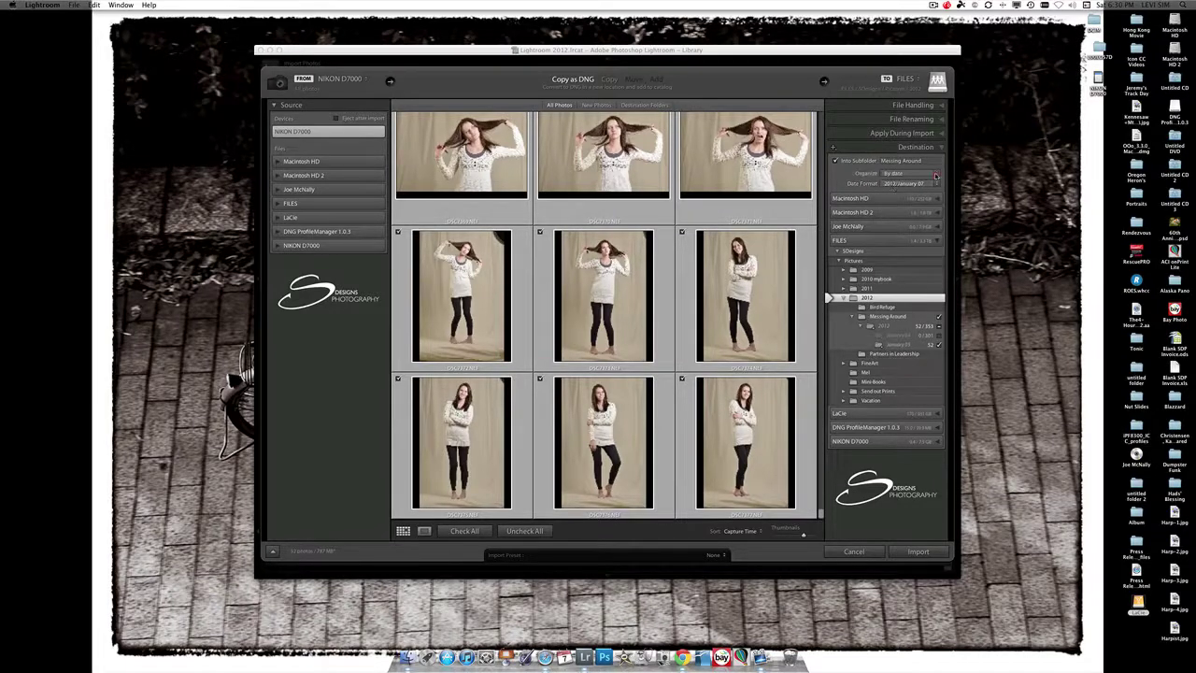
click(905, 174)
click(908, 180)
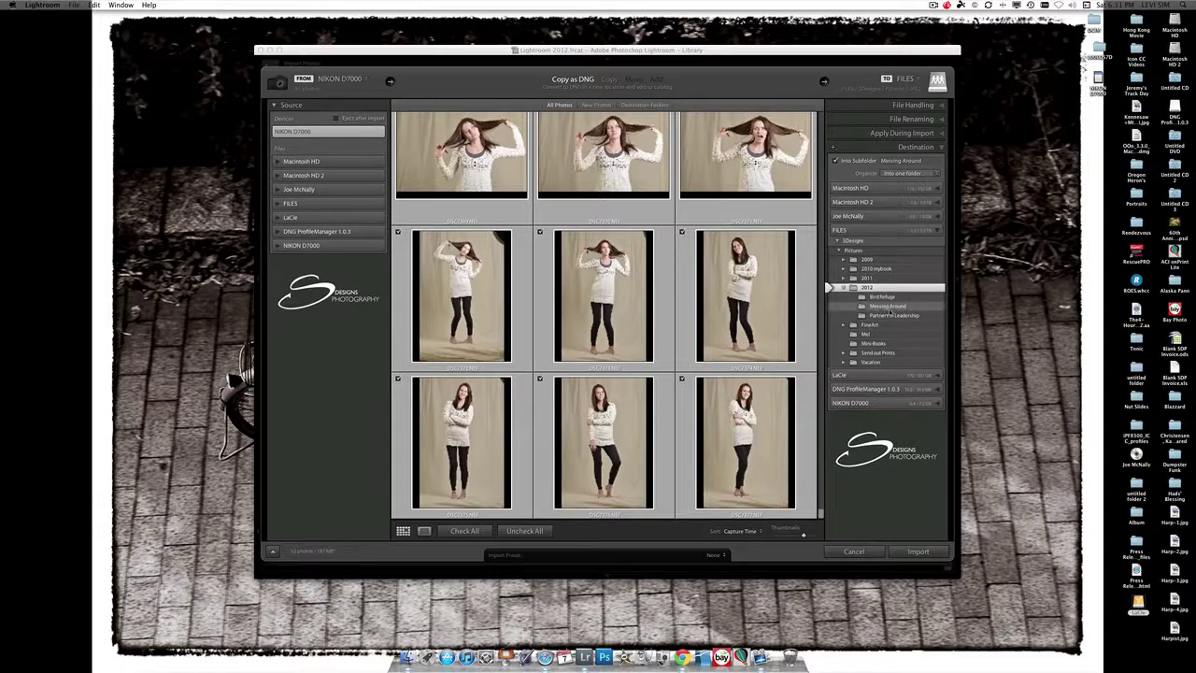
Start the import into the existing Messing Around folder under 2012, with the Into Subfolder option turned off
click(888, 308)
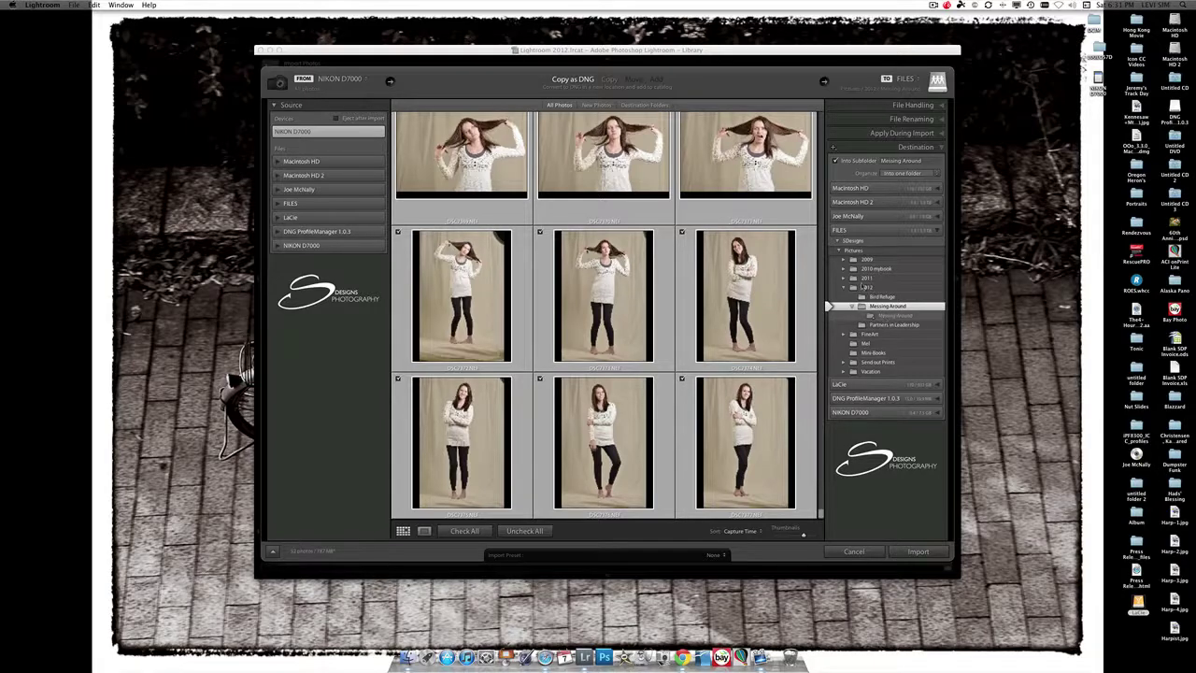
click(837, 162)
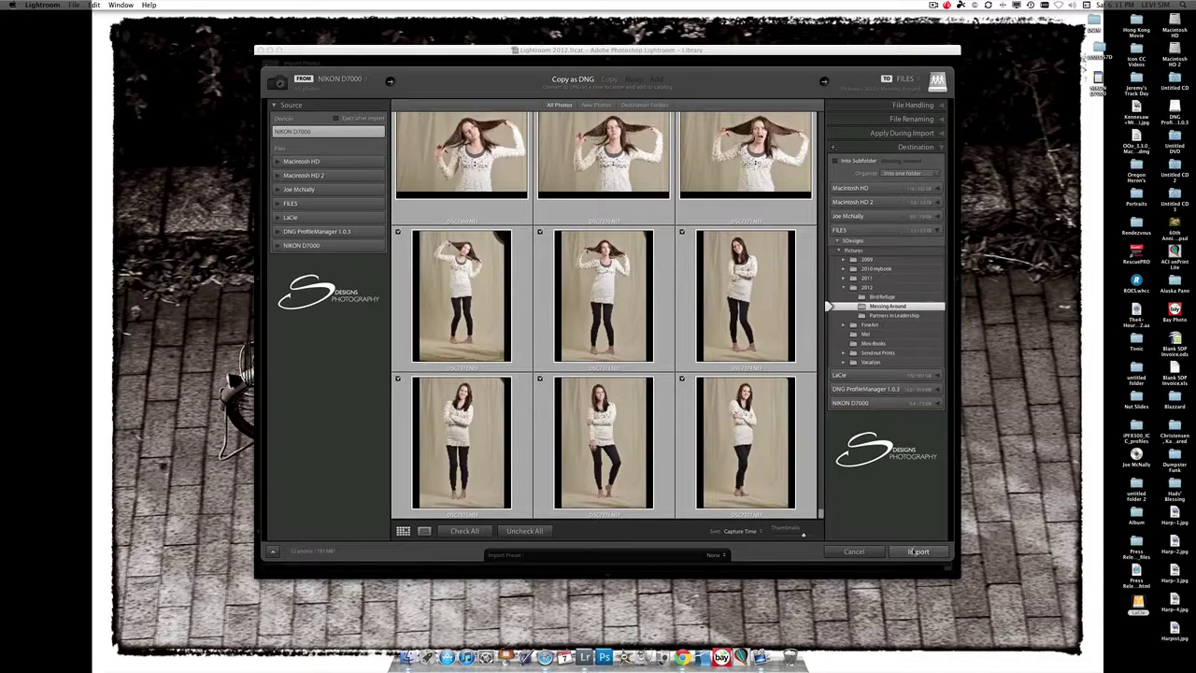
click(918, 552)
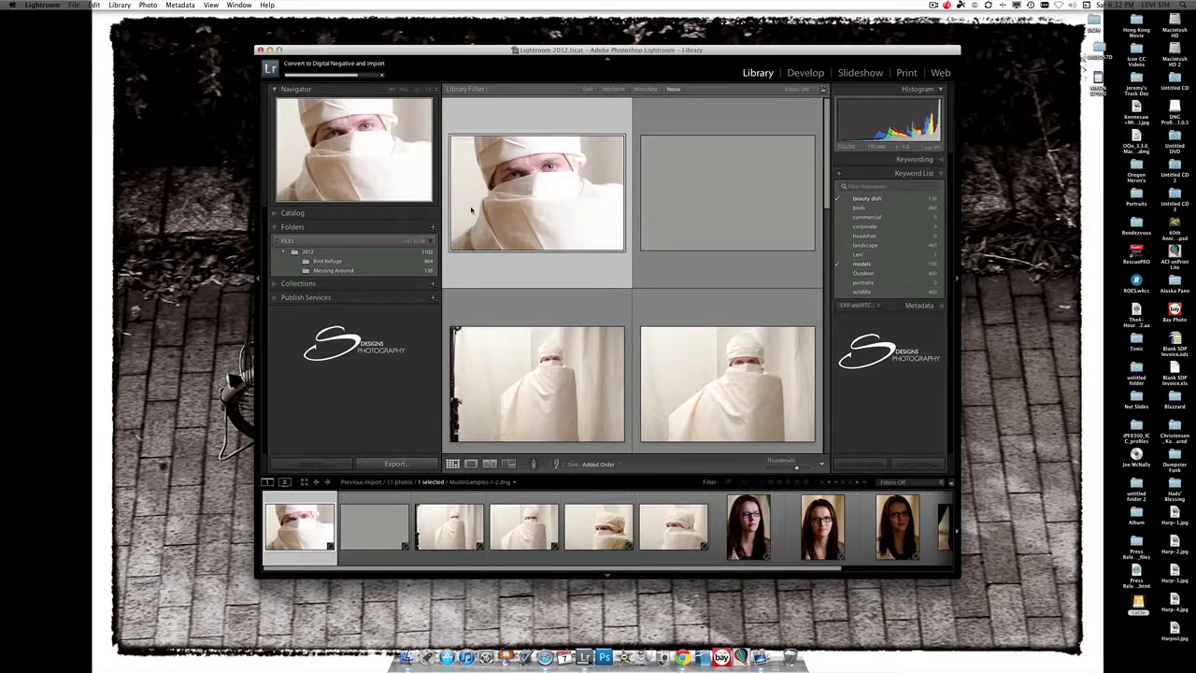
Expand the Catalog sources and go to the library folder that contains the first photo of the current import
click(275, 213)
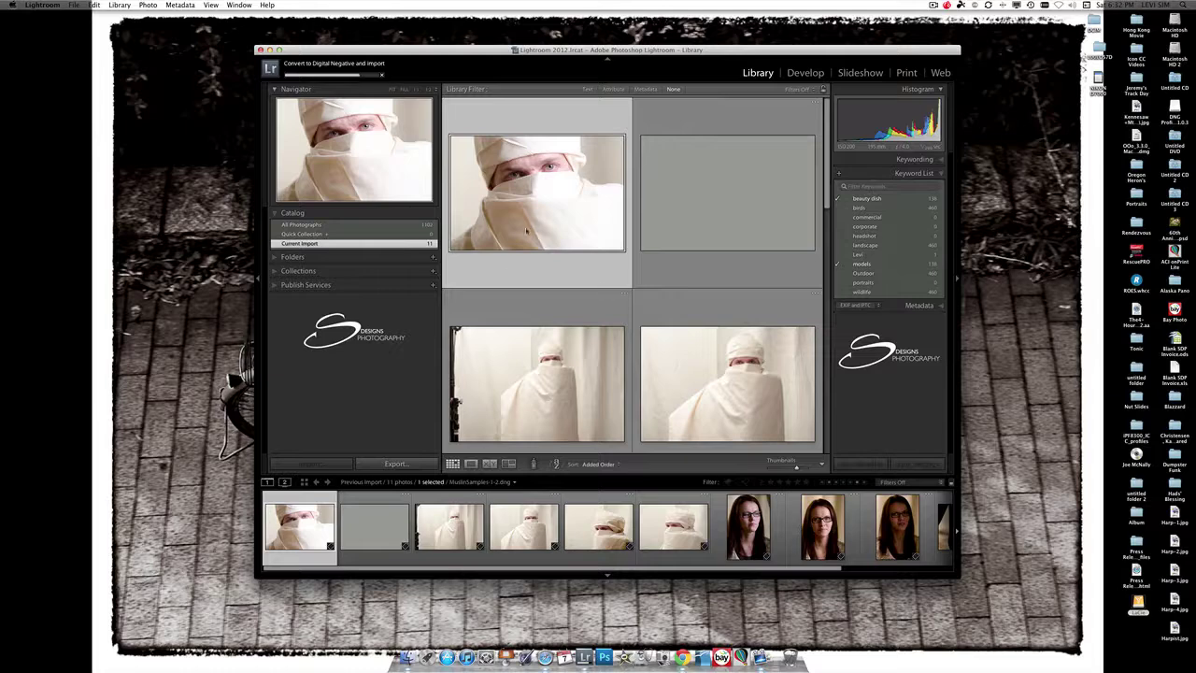
right_click(555, 161)
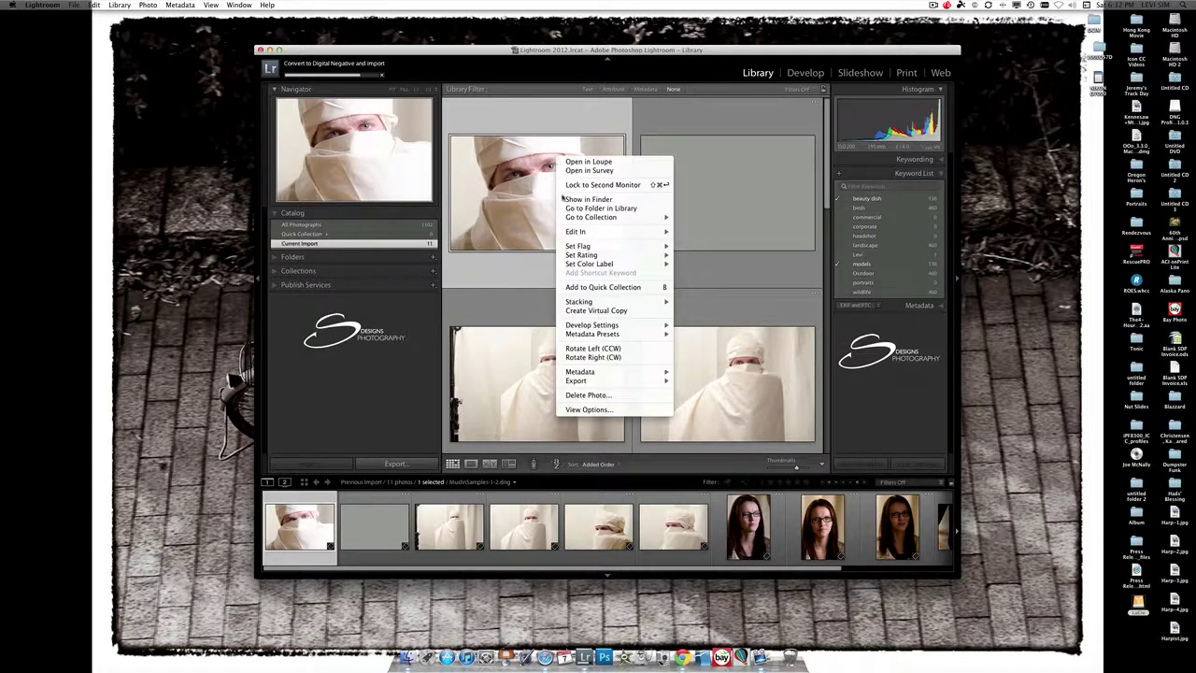
click(621, 213)
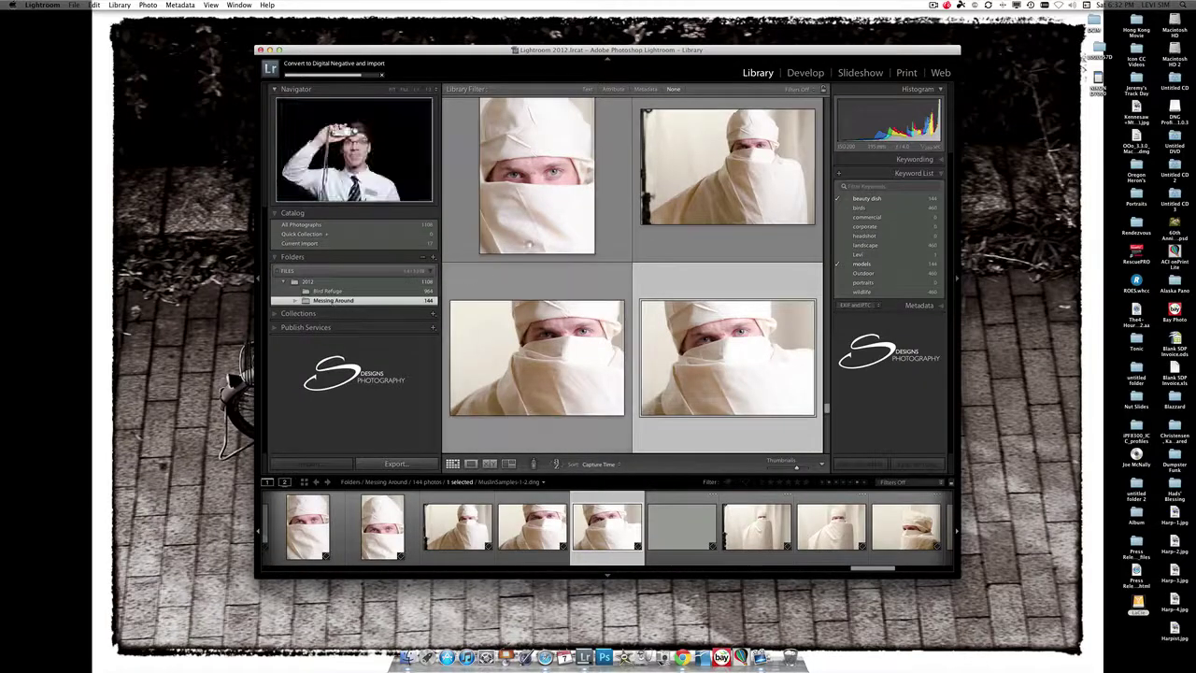
Look through the photos in the Messing Around folder, view one in Loupe view and return to the grid
scroll(548, 234, up, 5)
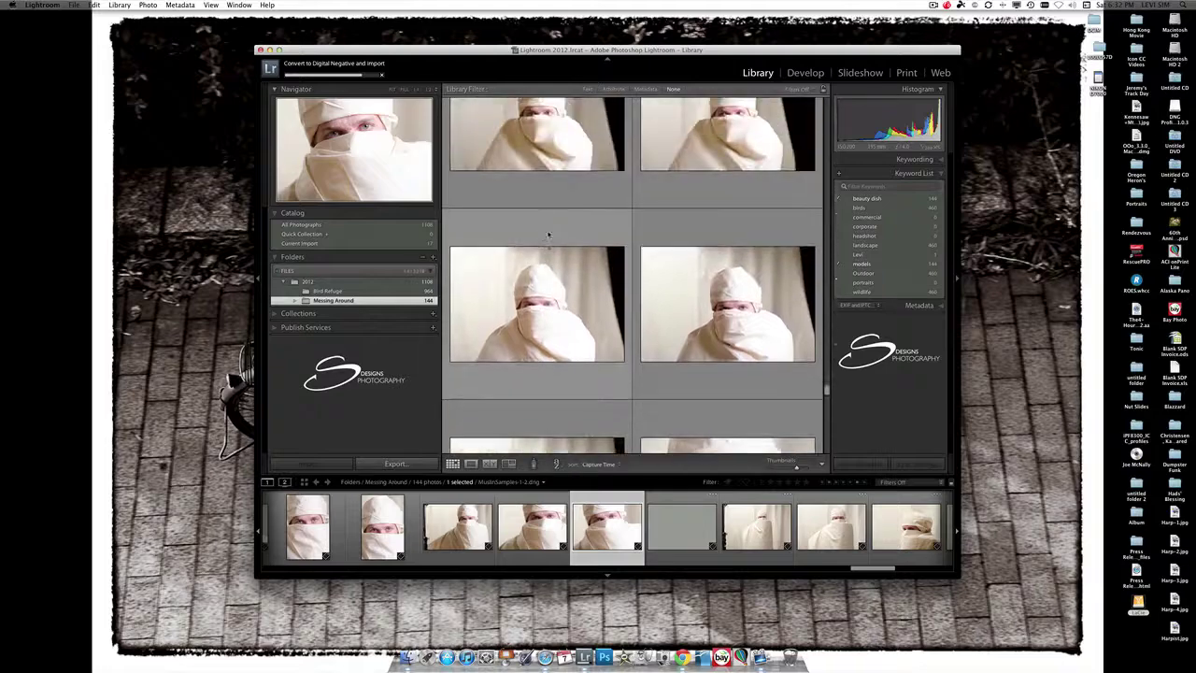
scroll(549, 235, up, 10)
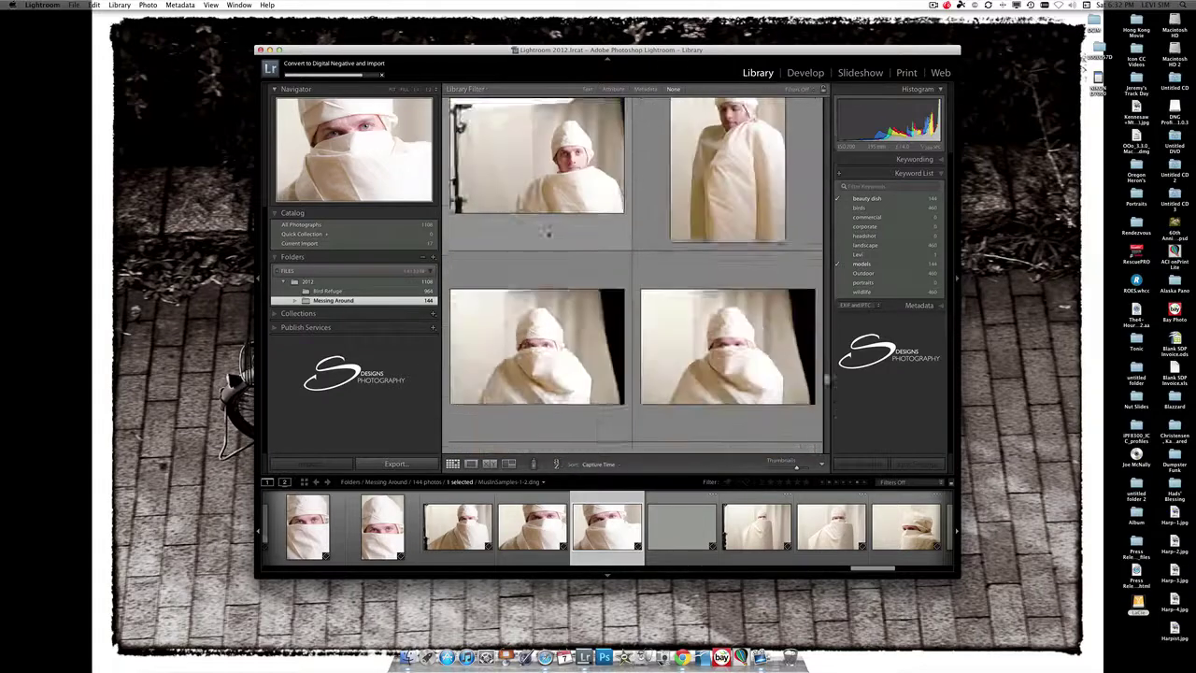
scroll(549, 234, down, 10)
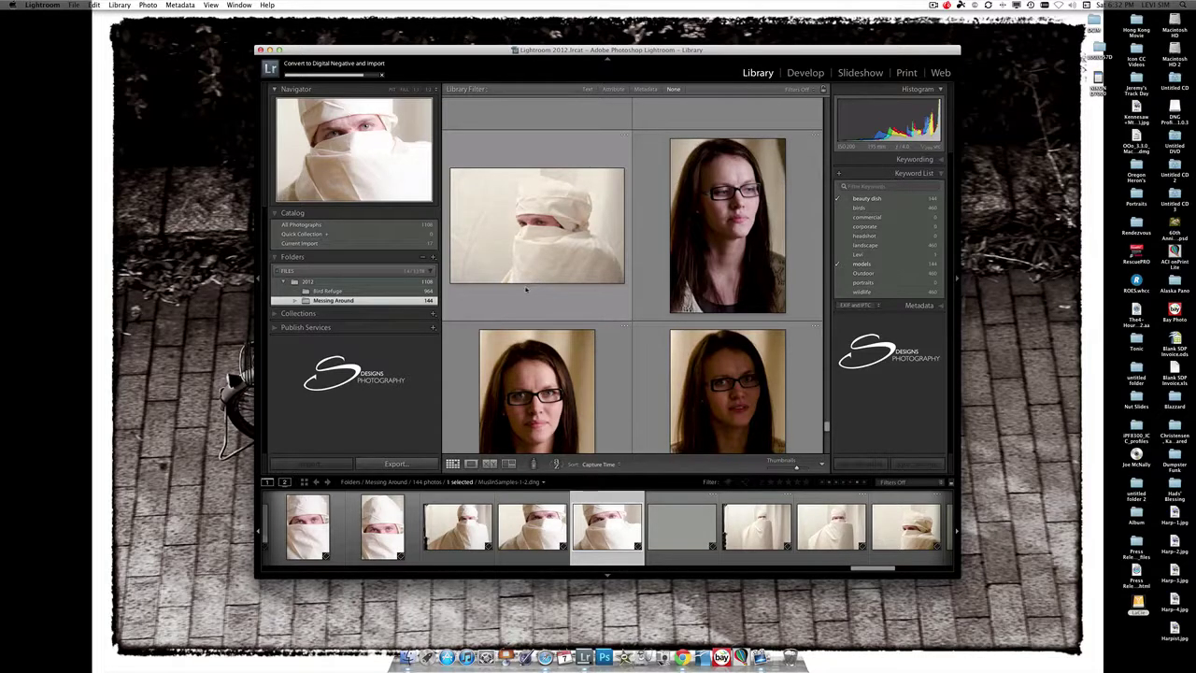
scroll(632, 305, down, 5)
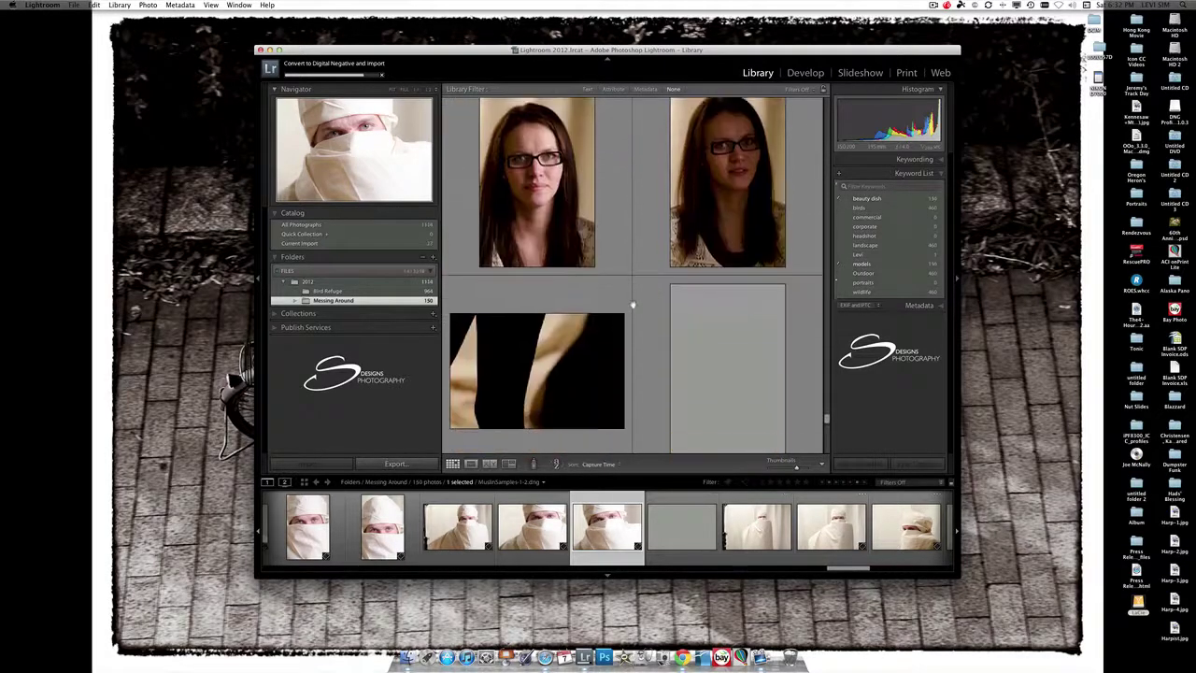
scroll(633, 304, down, 10)
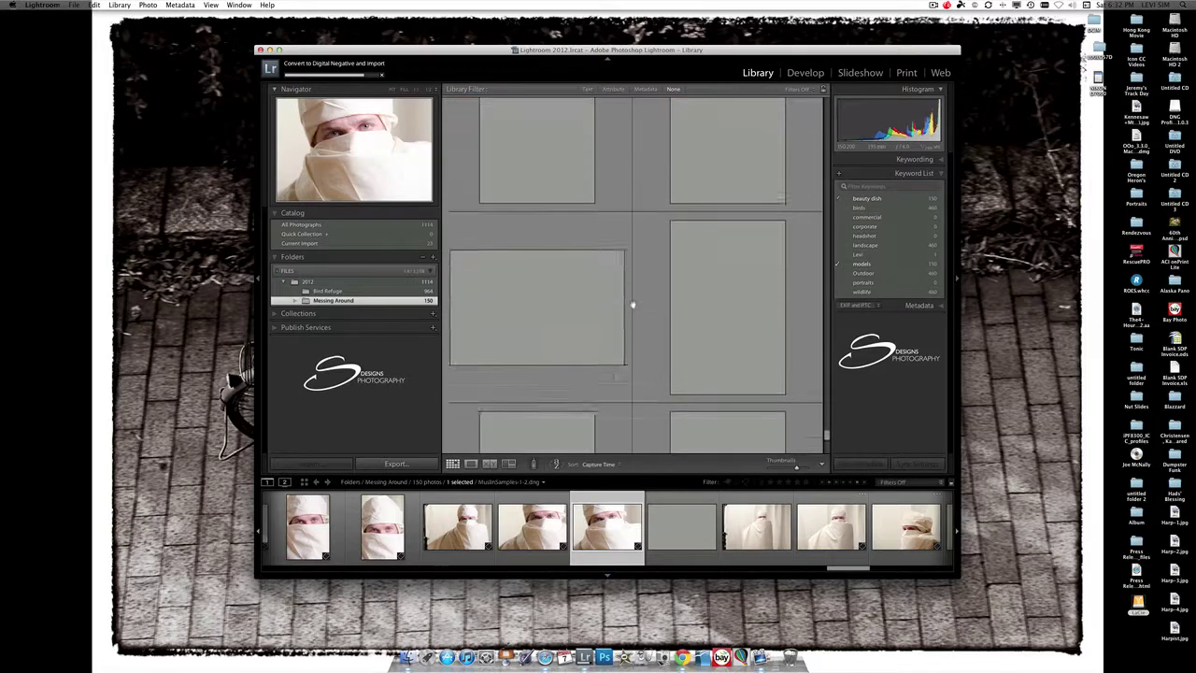
scroll(633, 305, up, 2)
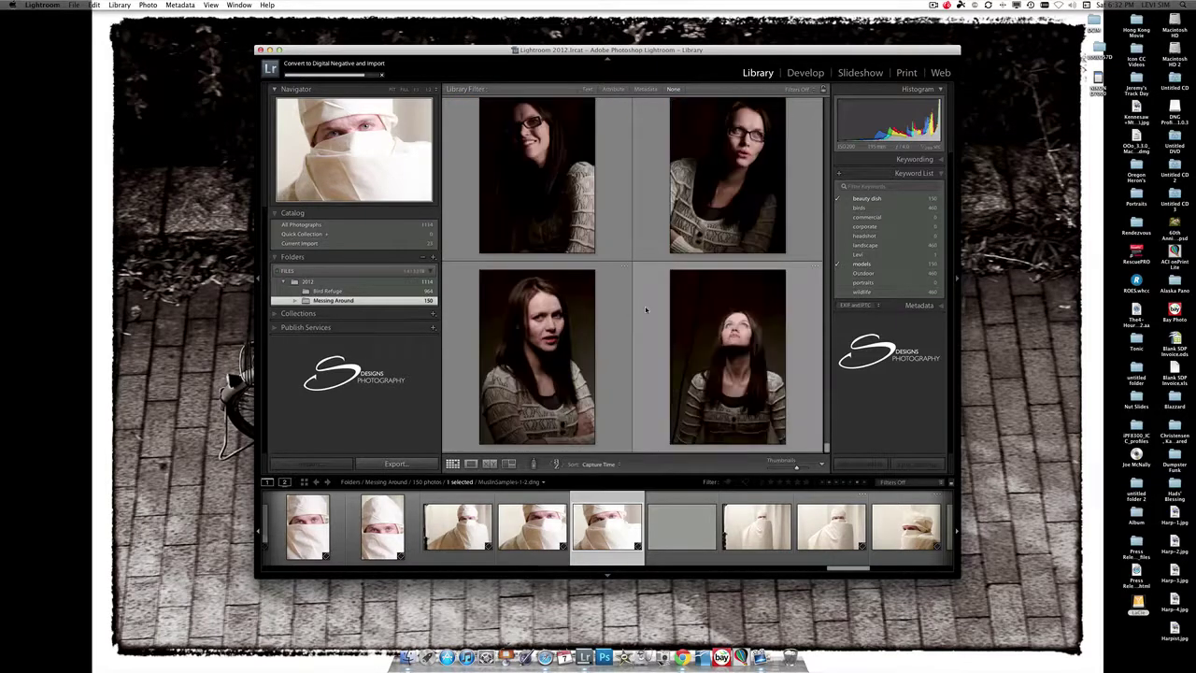
double_click(645, 306)
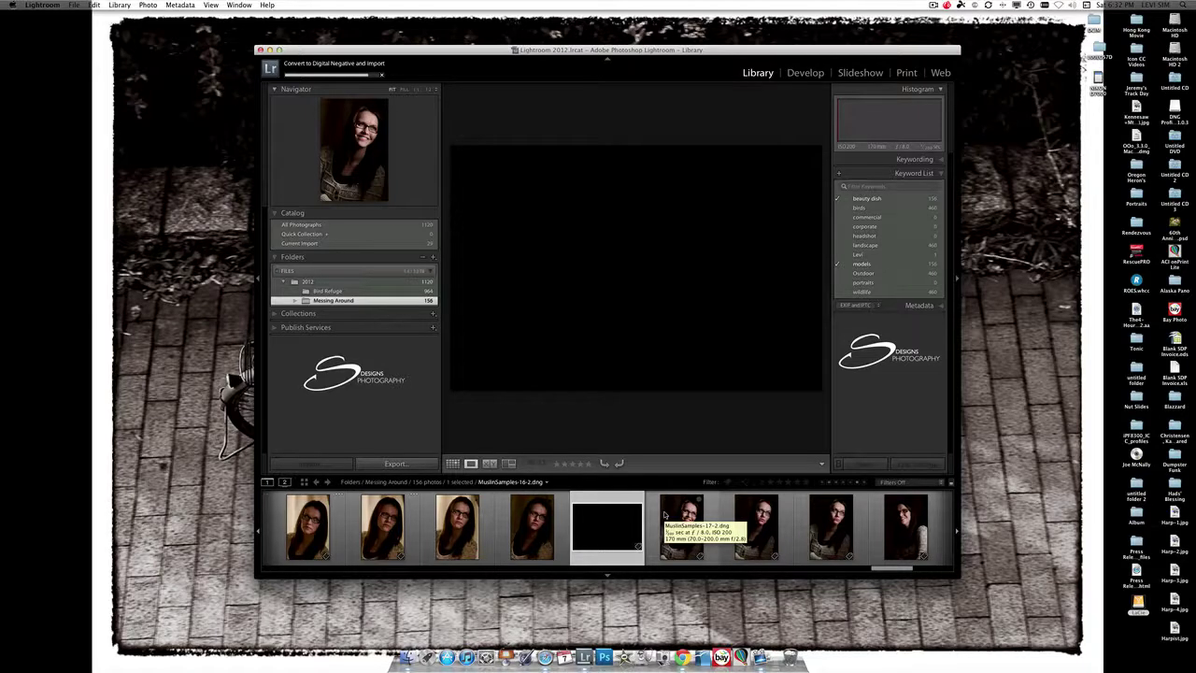
key(g)
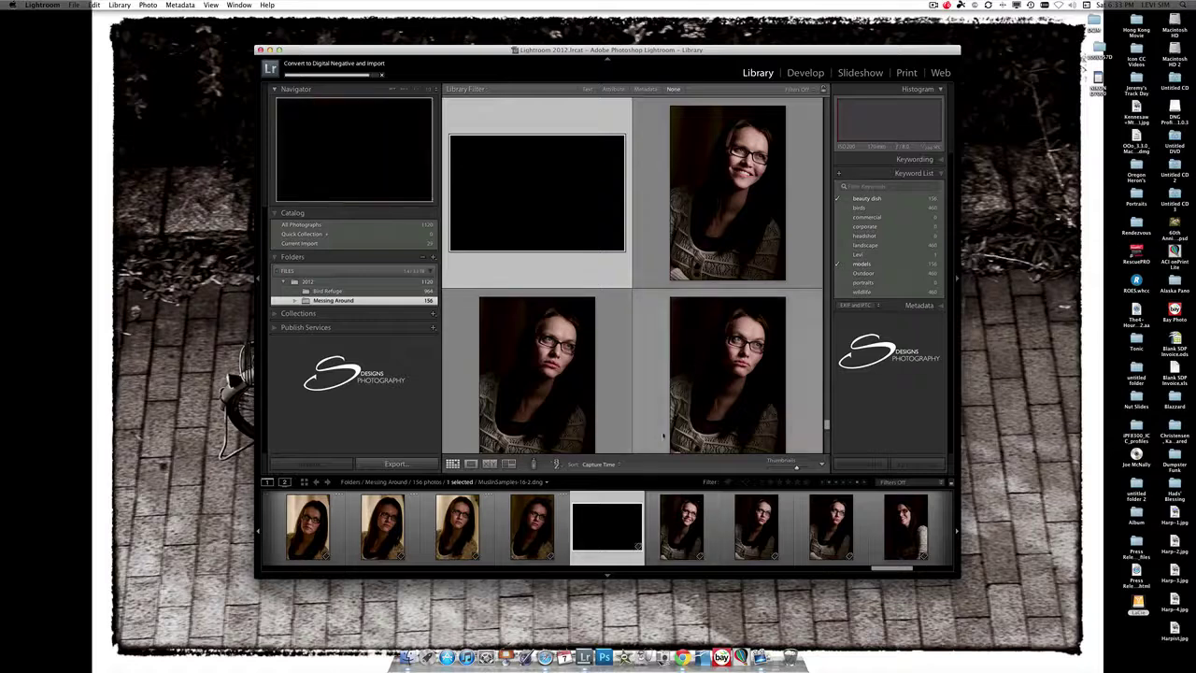
Cycle through the screen modes and enlarge the library grid to full screen with the menu bar
key(l)
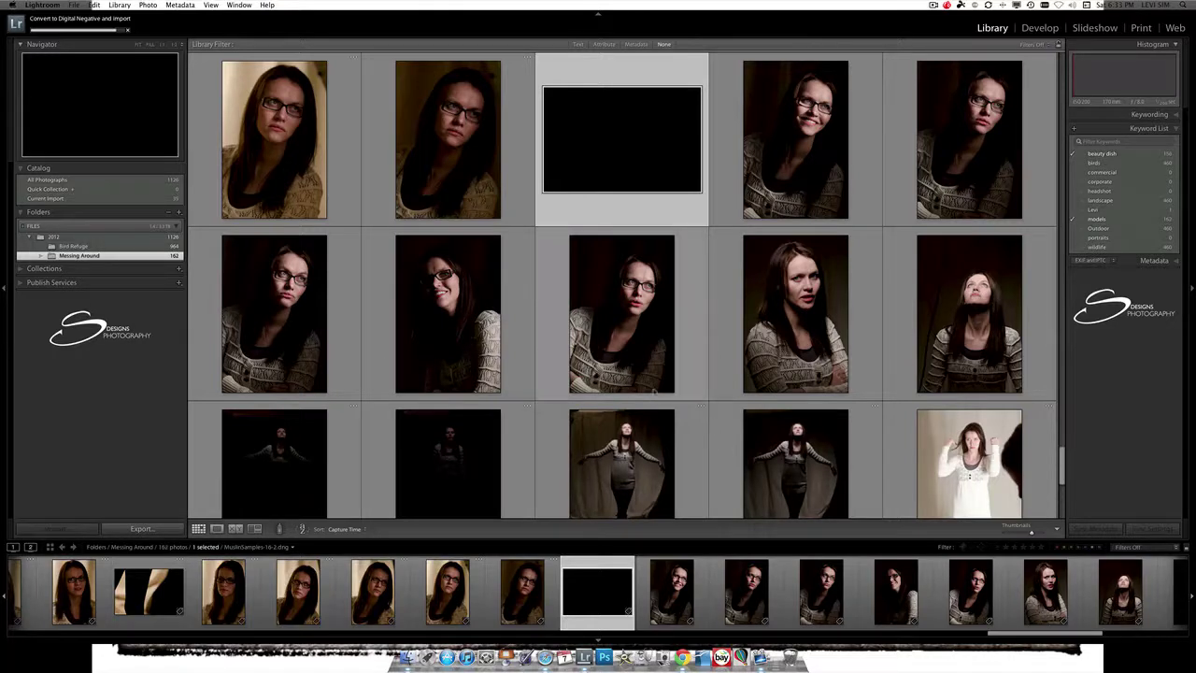
key(f)
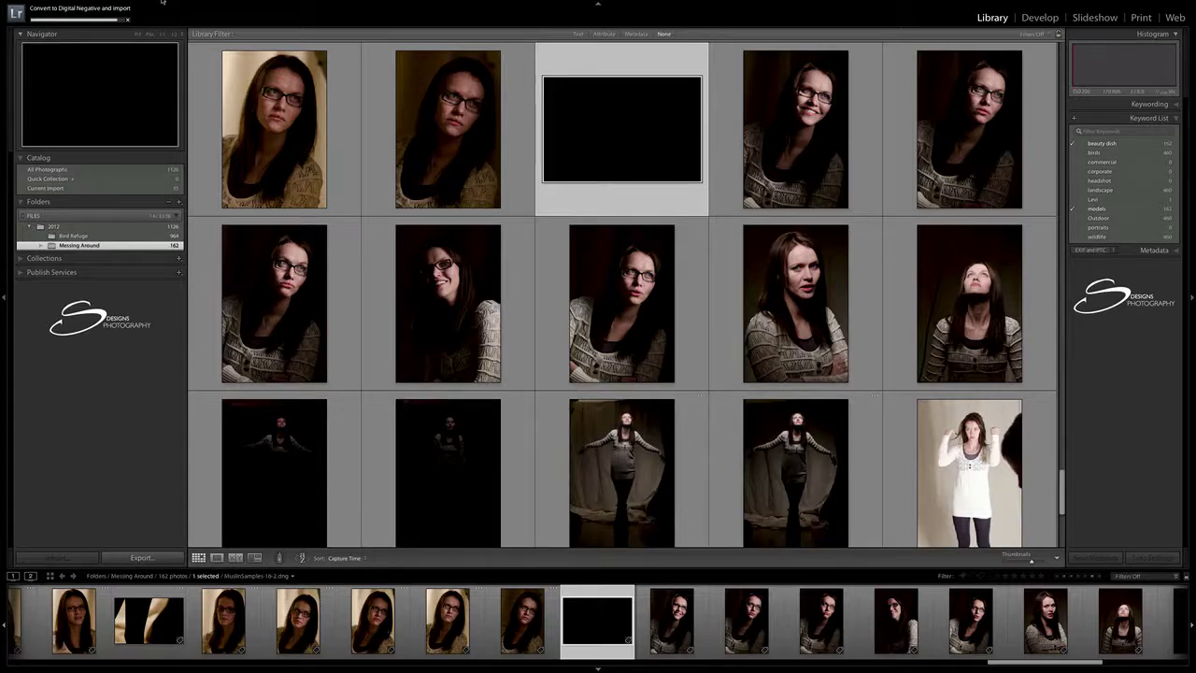
mouse_move(163, 5)
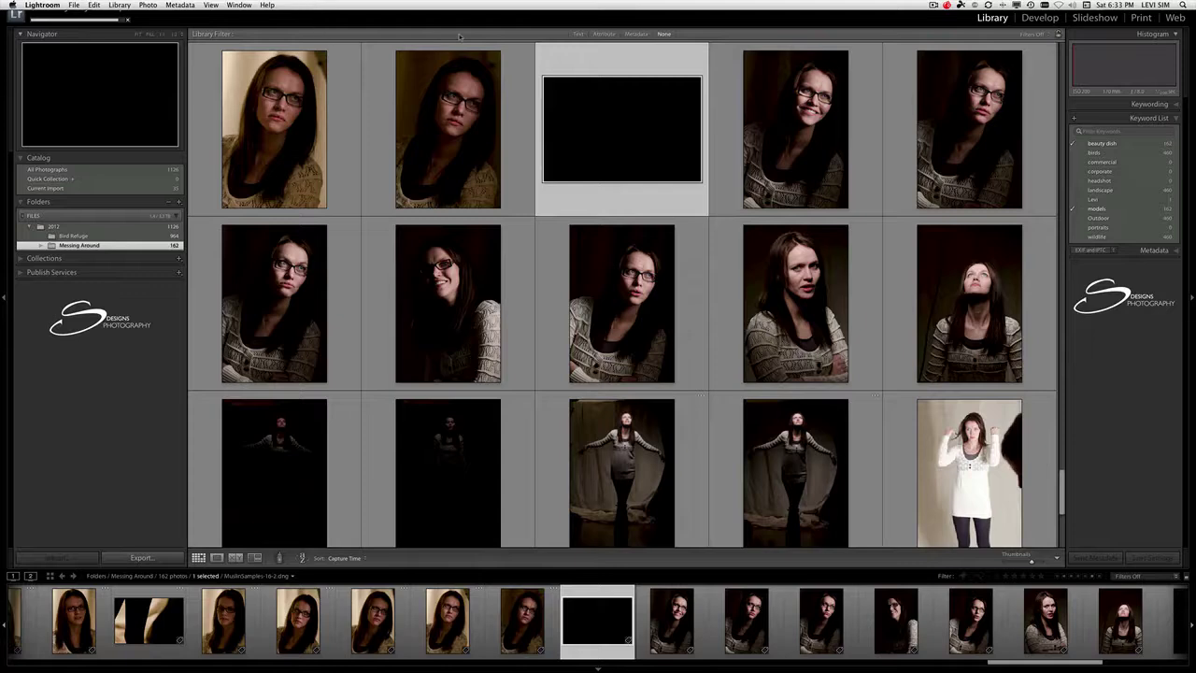
key(f)
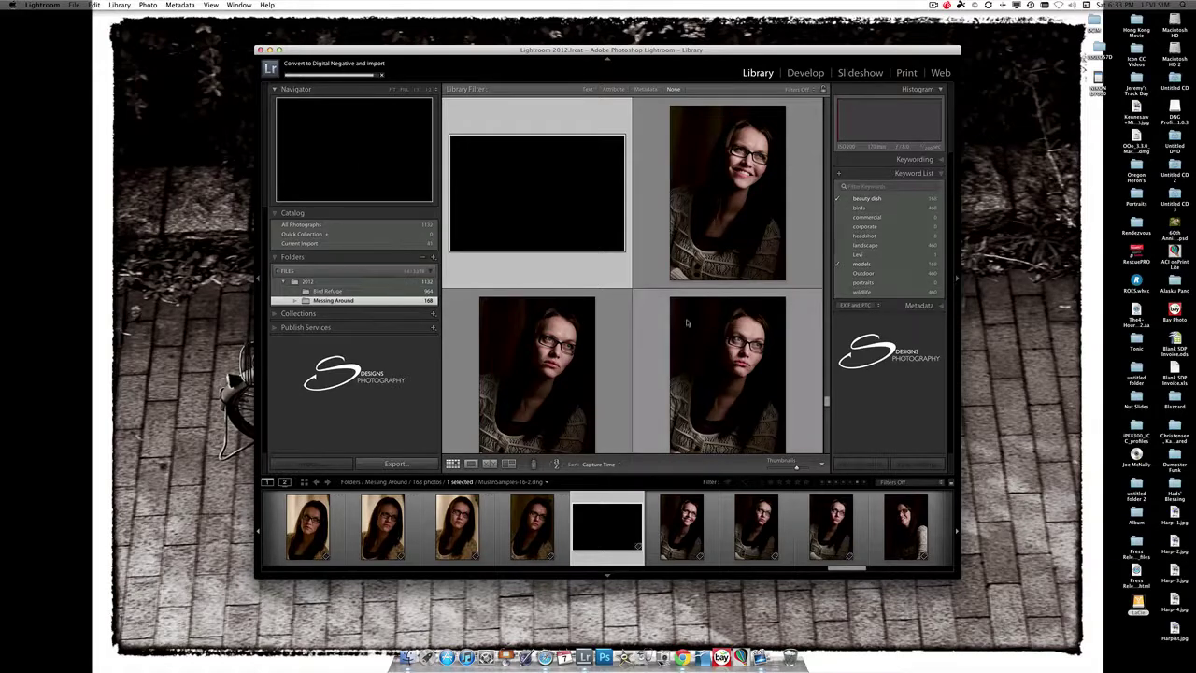
key(f)
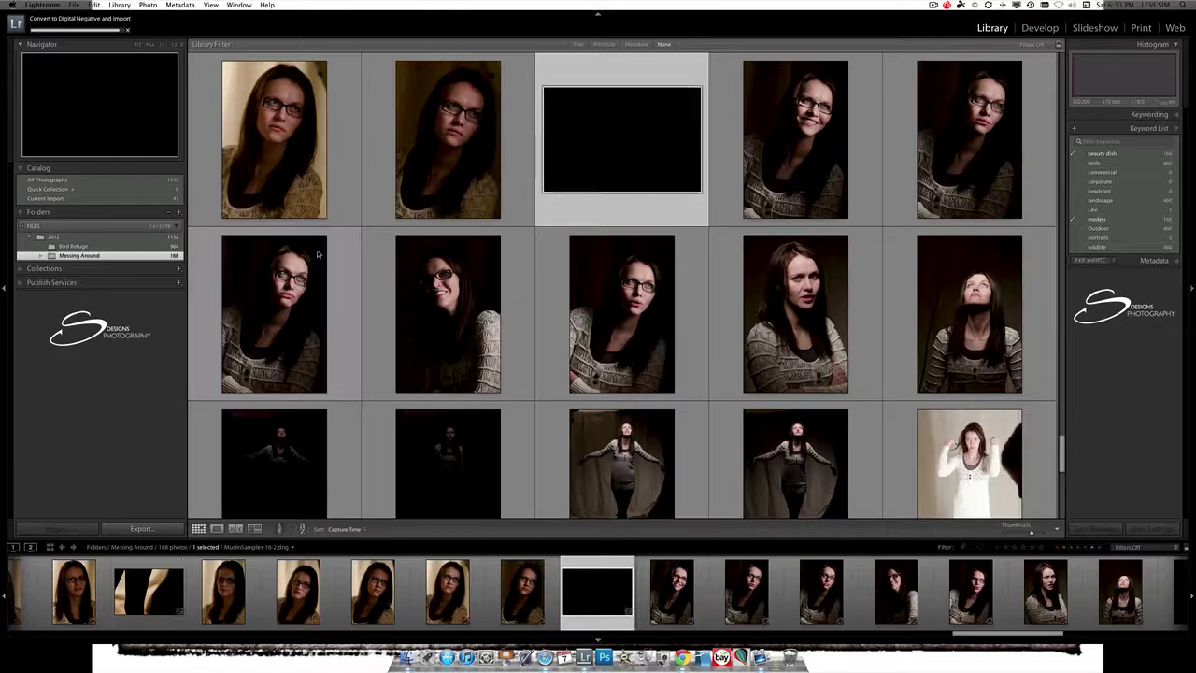